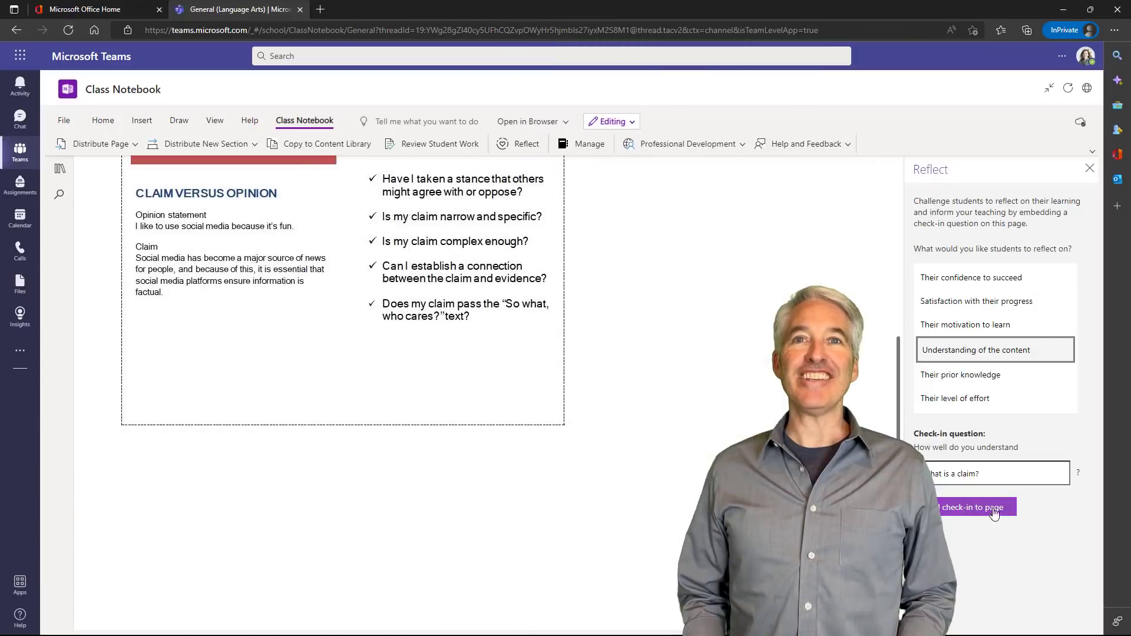
- Add the "Understanding of the content" check-in for "What is a claim?" to the Class Notebook page
{"action": "left_click", "coordinate": [995, 510]}
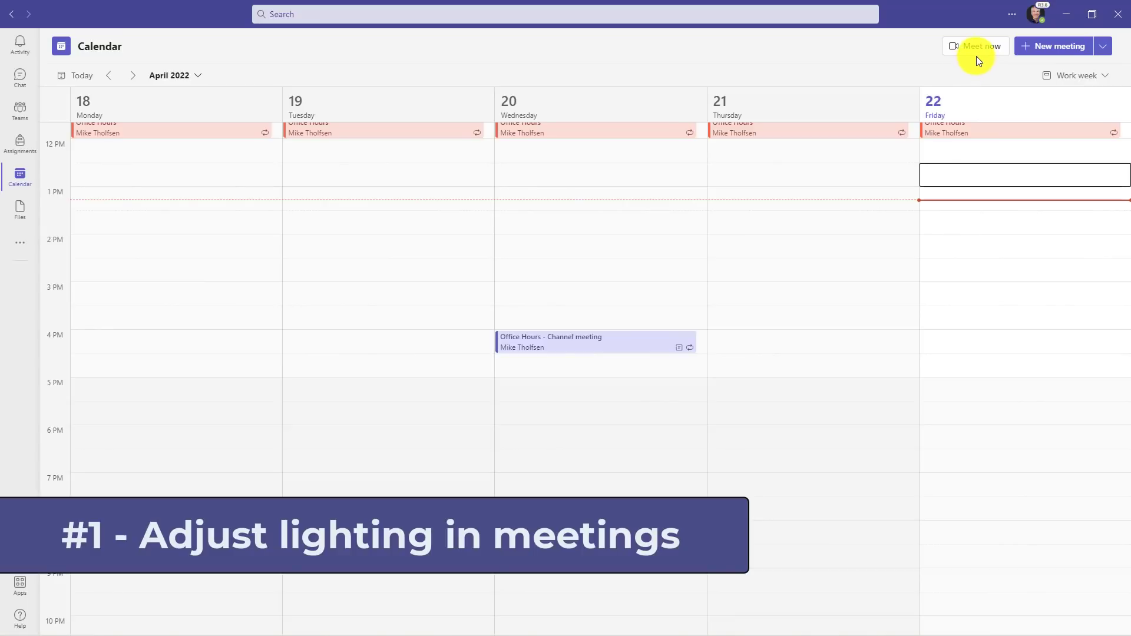
- Start an instant meeting from the calendar and turn on Adjust brightness in the device settings before joining
{"action": "left_click", "coordinate": [979, 52]}
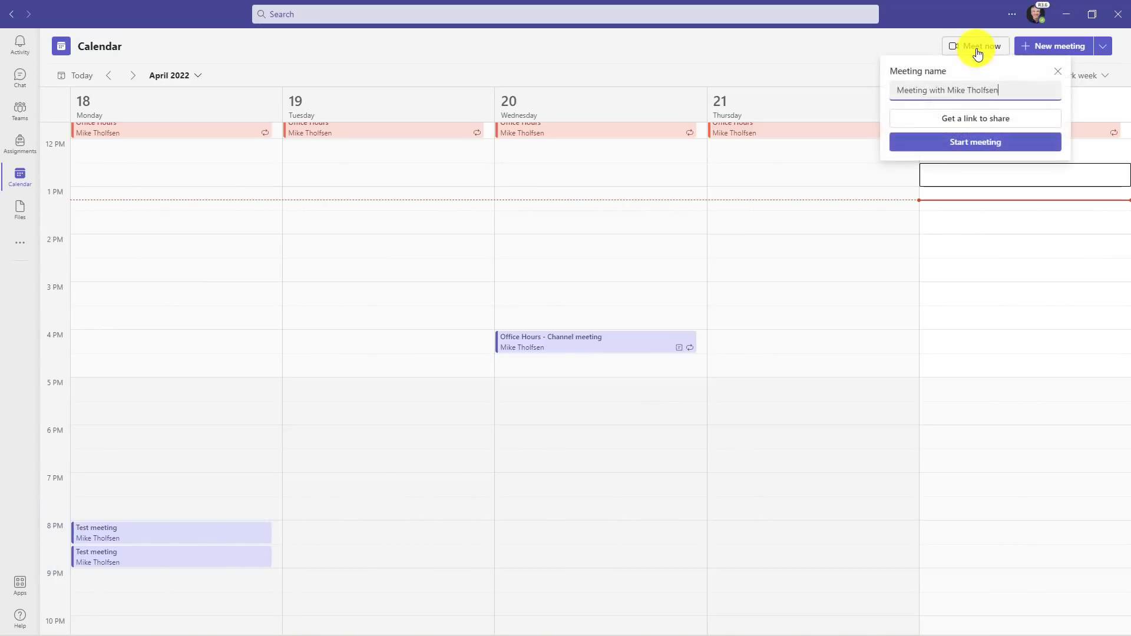
{"action": "left_click", "coordinate": [973, 141]}
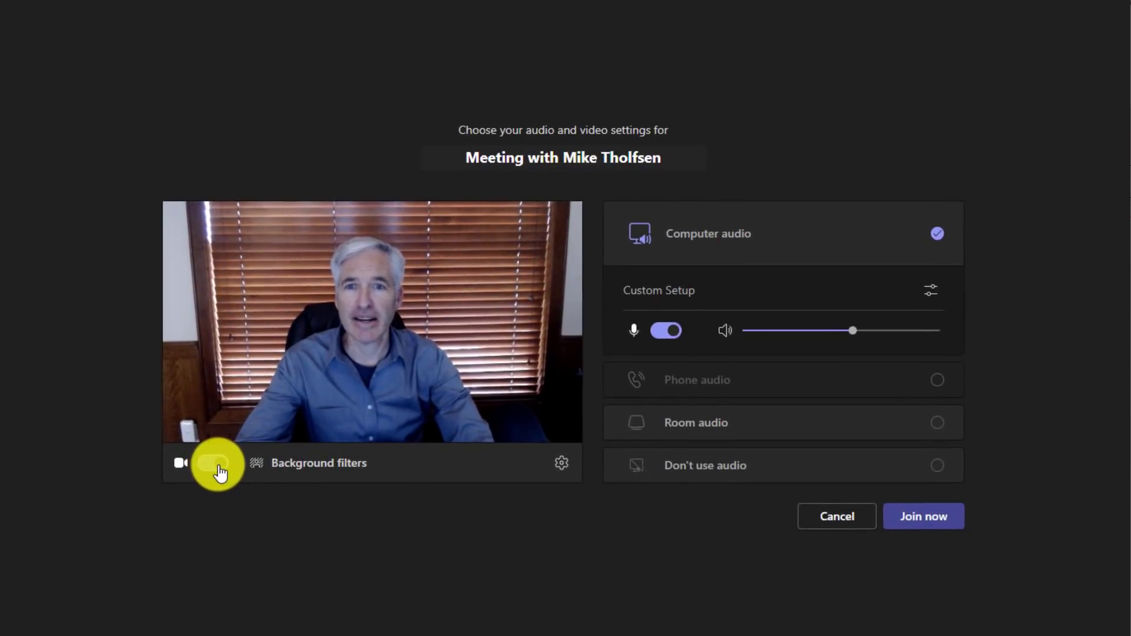
{"action": "left_click", "coordinate": [557, 464]}
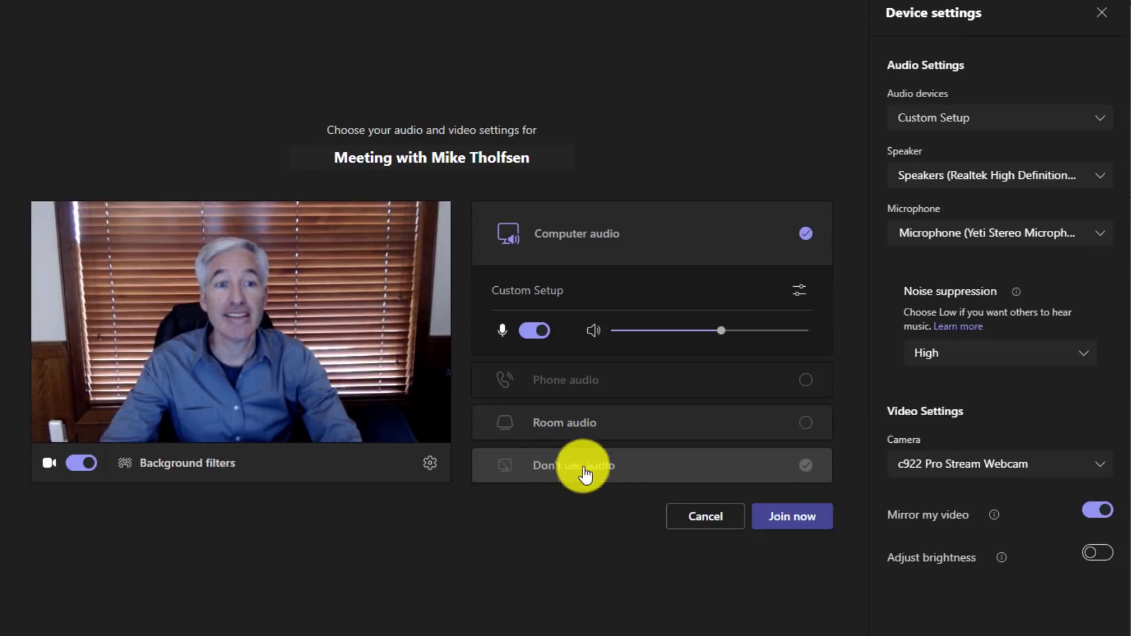
{"action": "left_click", "coordinate": [1110, 558]}
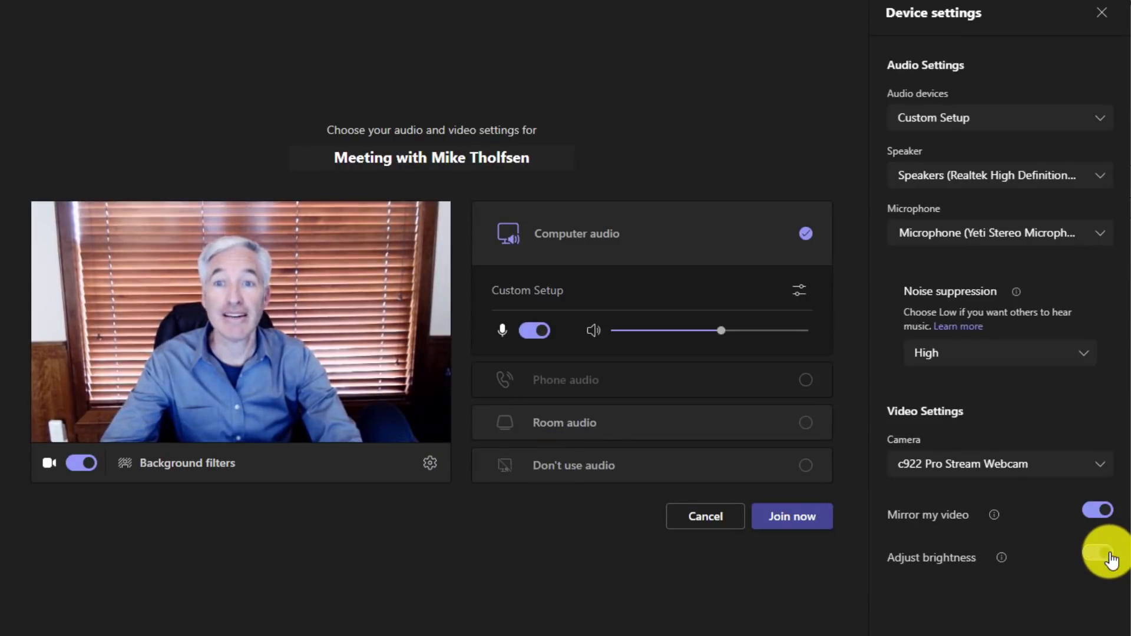
{"action": "left_click", "coordinate": [1097, 558]}
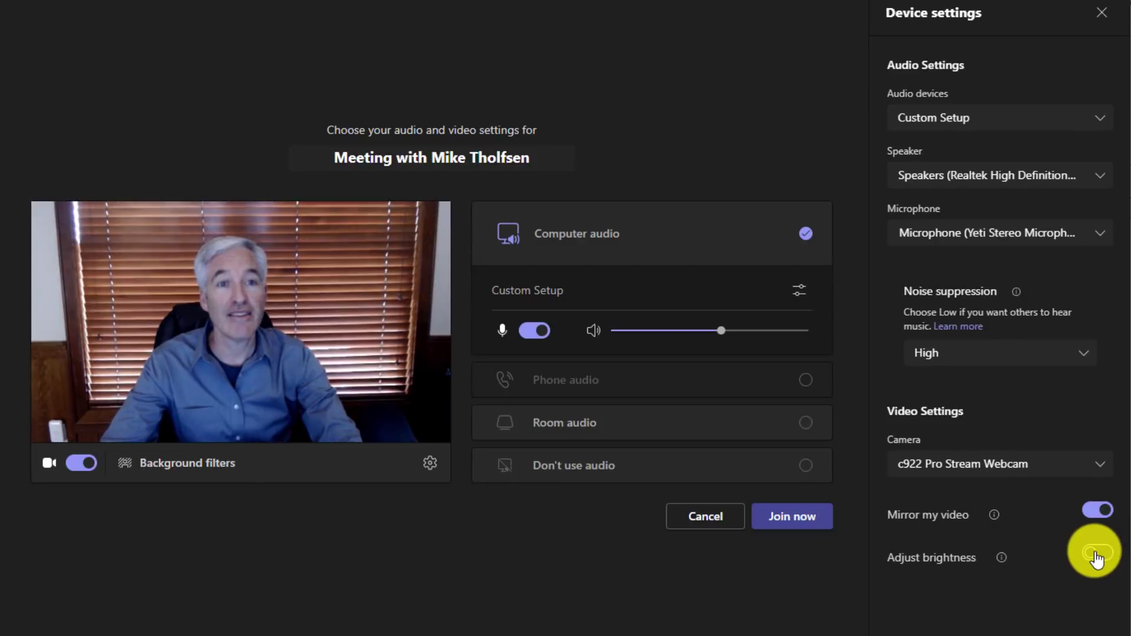
{"action": "left_click", "coordinate": [1107, 558]}
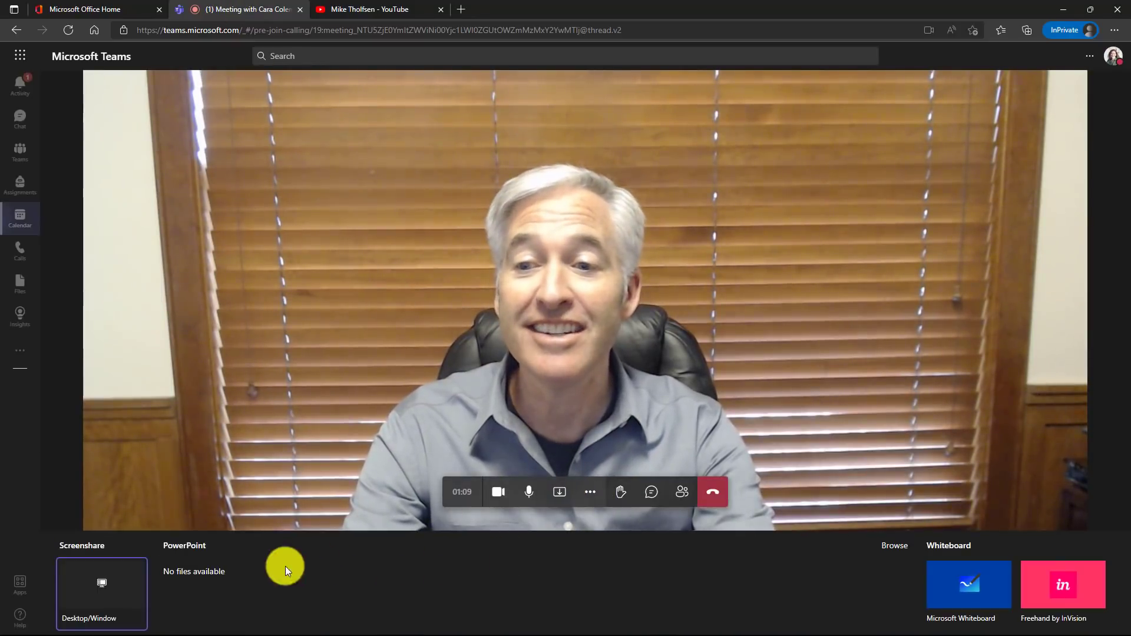
- Share the entire screen into the meeting with system audio included
{"action": "left_click", "coordinate": [112, 593]}
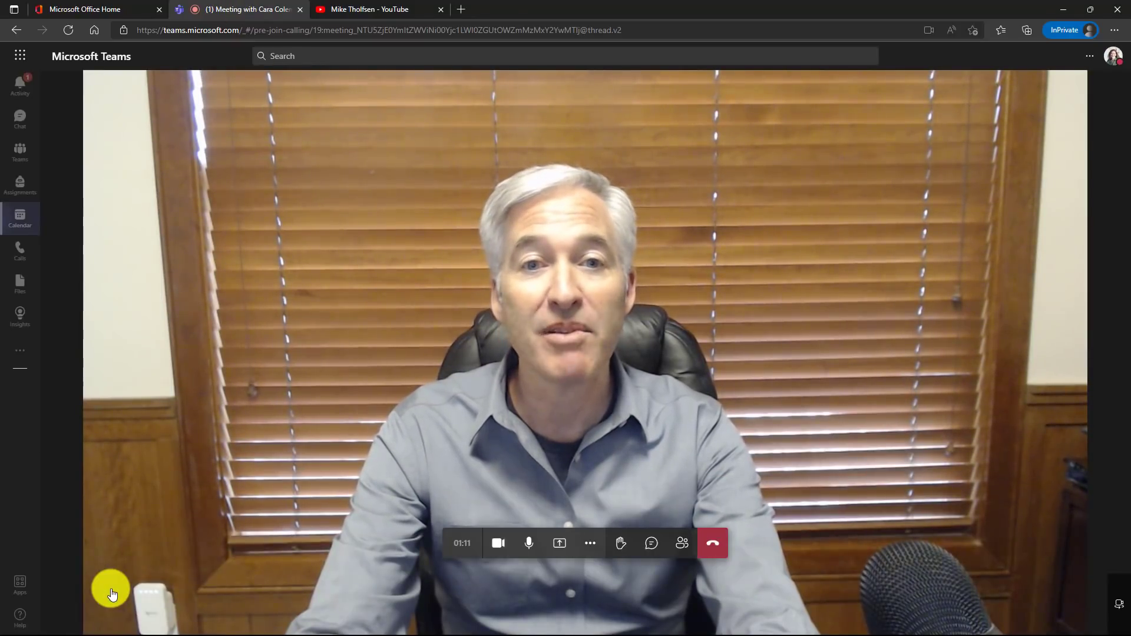
{"action": "left_click", "coordinate": [402, 284]}
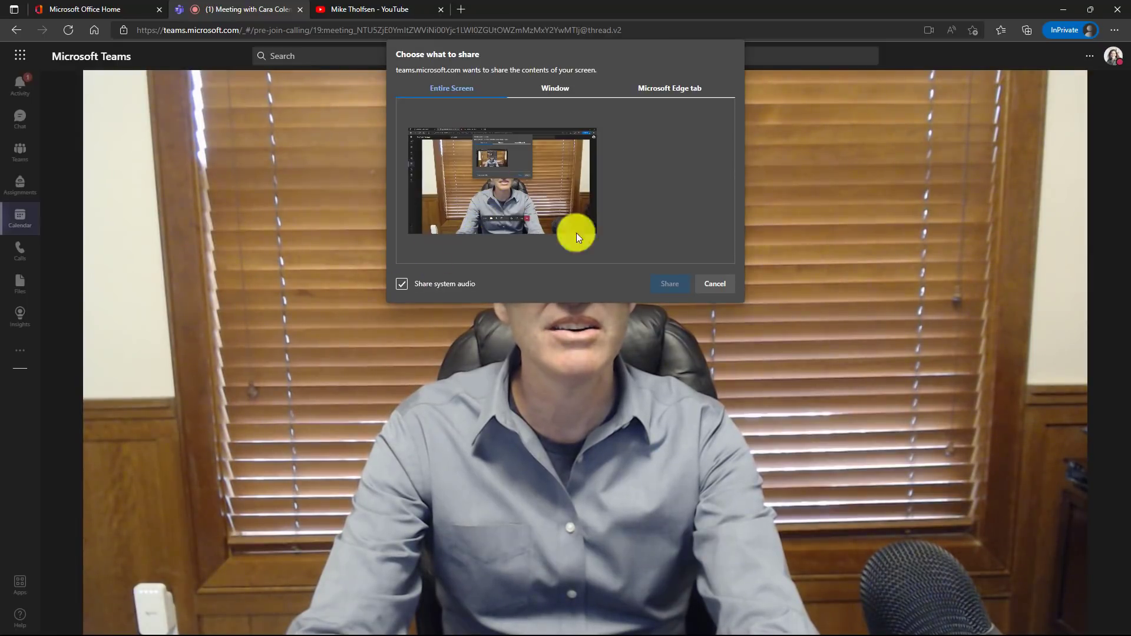
{"action": "left_click", "coordinate": [440, 144]}
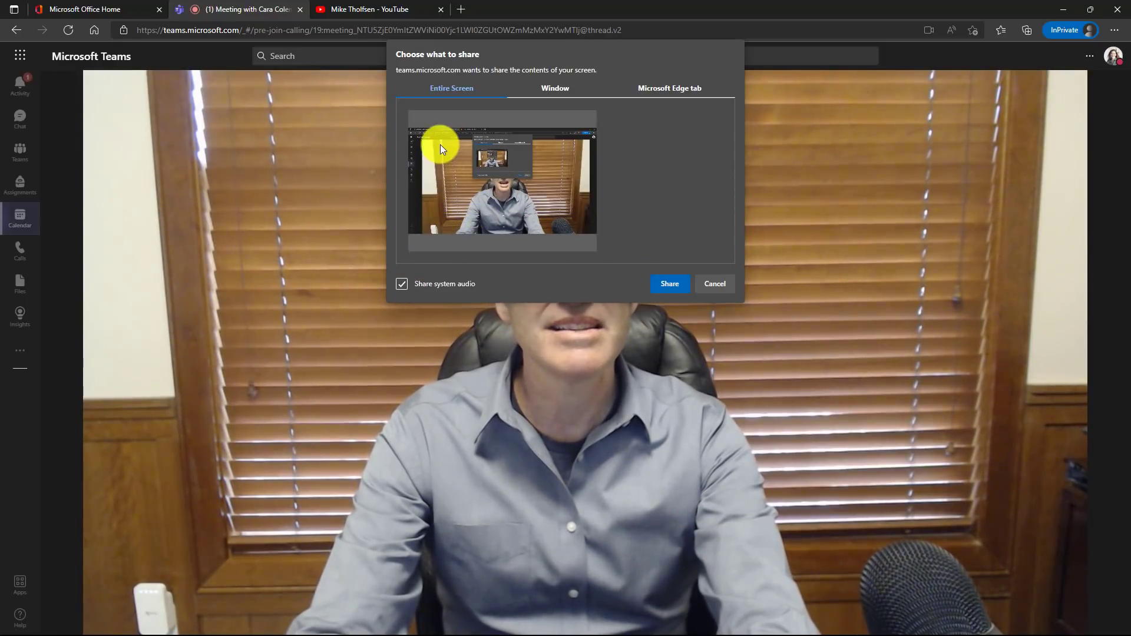
{"action": "left_click", "coordinate": [673, 284]}
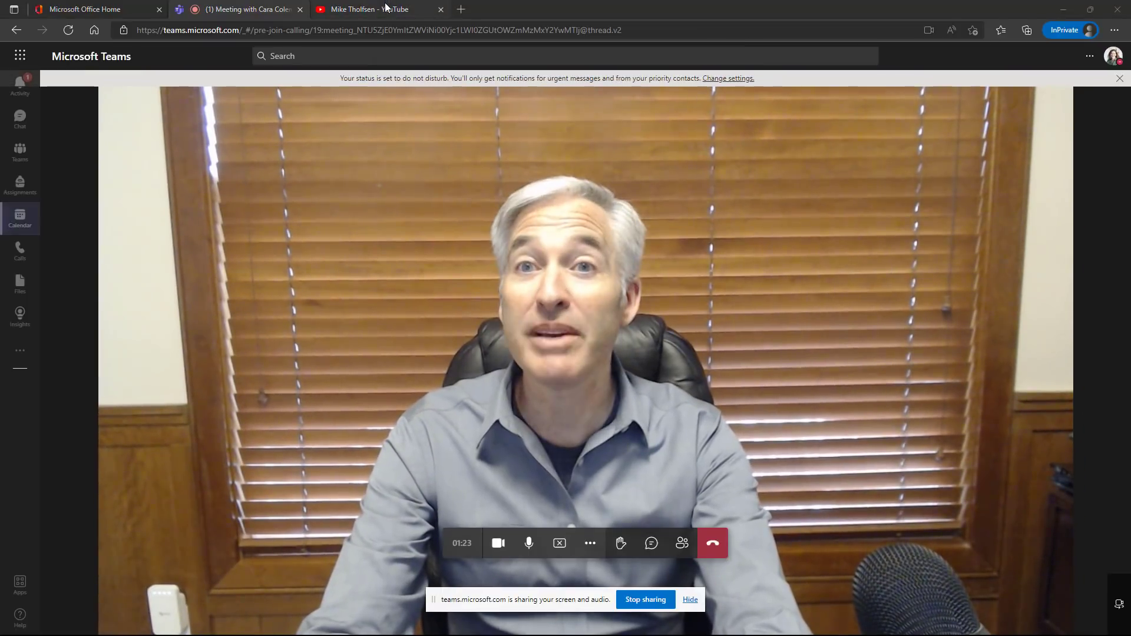
- Play the "10 NEW Excel Formulas and Functions" video on the open YouTube channel page while sharing, and pause it
{"action": "left_click", "coordinate": [393, 11]}
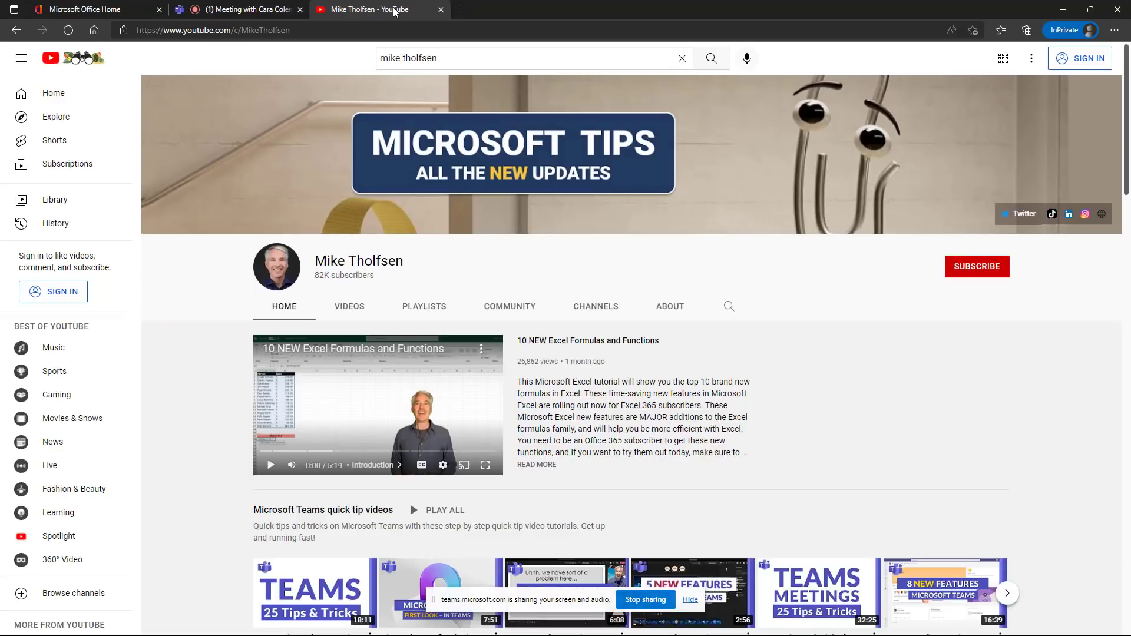
{"action": "left_click", "coordinate": [270, 466]}
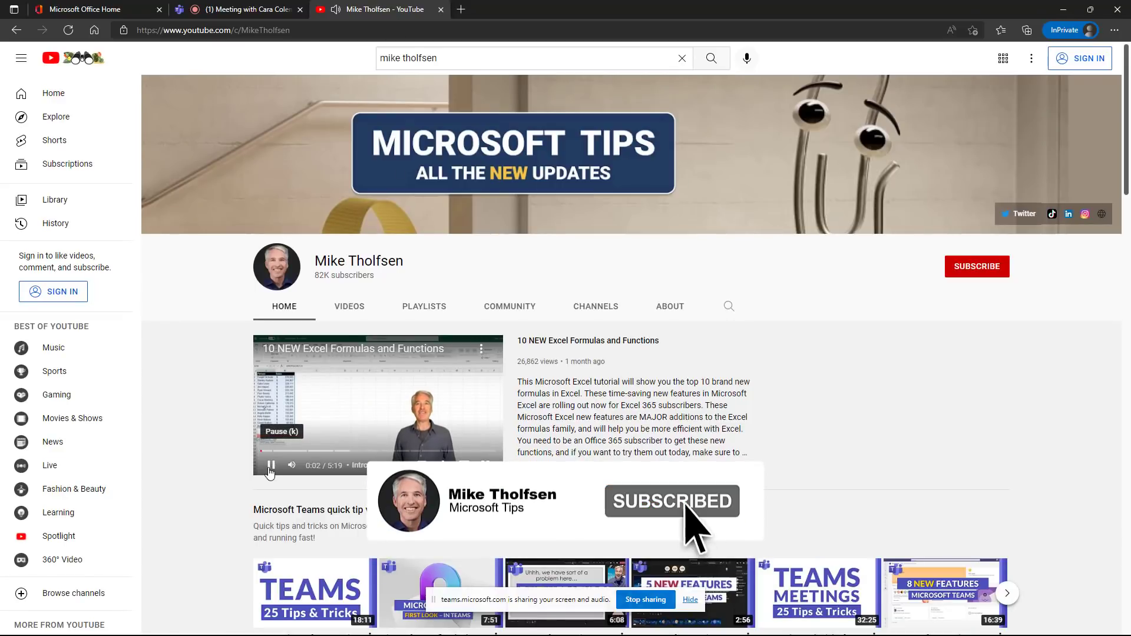
{"action": "left_click", "coordinate": [270, 467]}
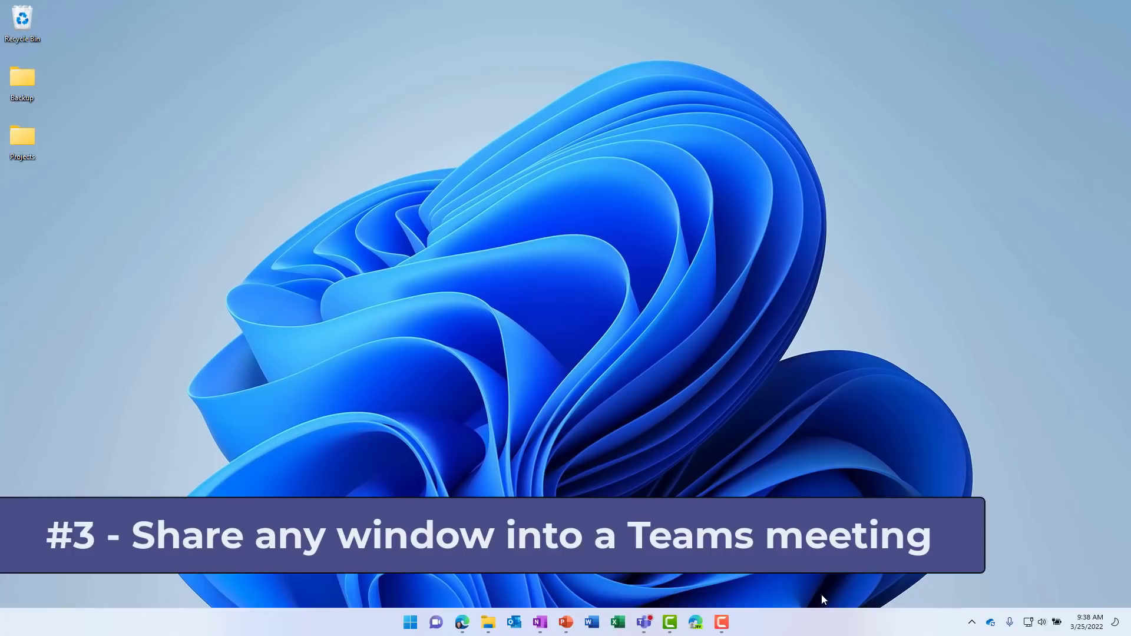
- Switch to Microsoft Teams and join the "TPS Report status update" meeting scheduled for Friday the 25th
{"action": "left_click", "coordinate": [645, 626]}
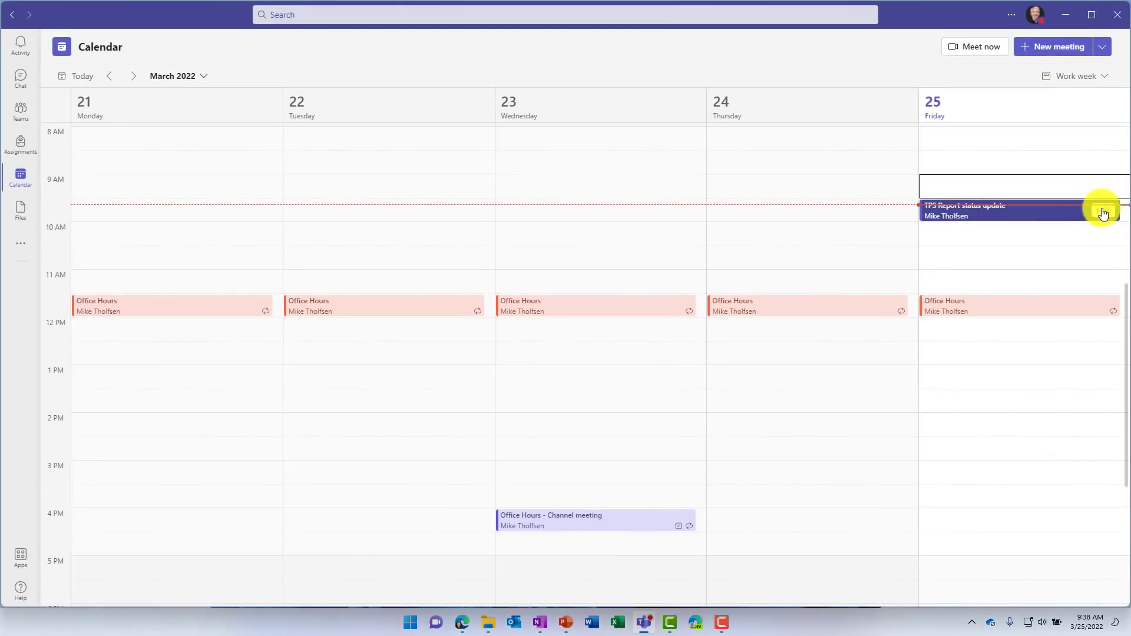
{"action": "left_click", "coordinate": [1103, 211]}
{"action": "left_click", "coordinate": [823, 404]}
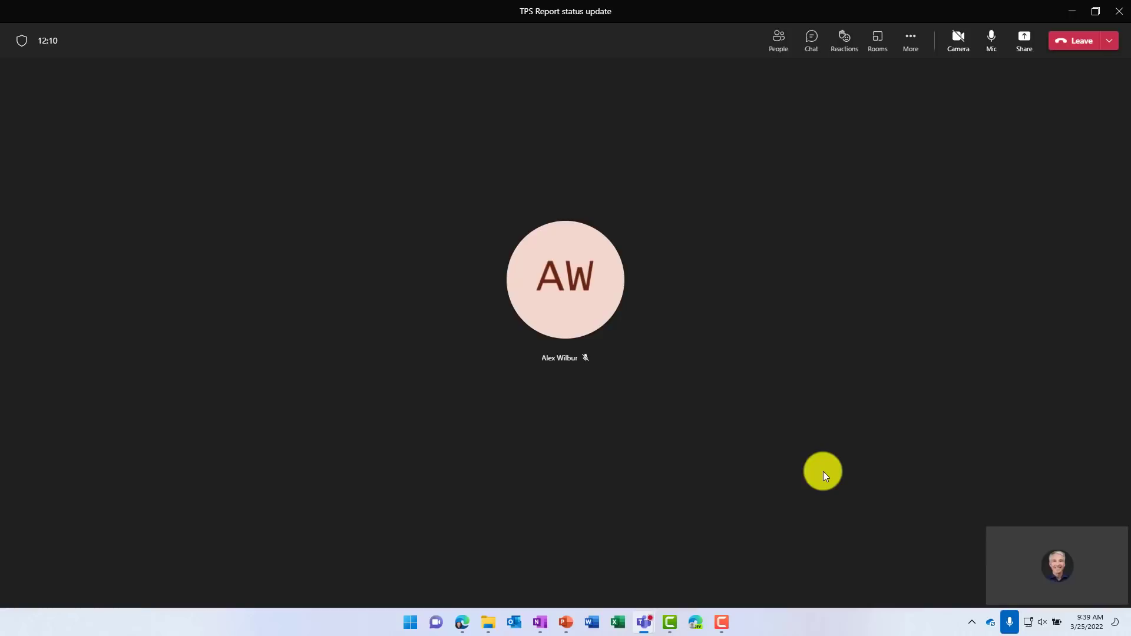
- Switch to PowerPoint, share the NextGen TPS Report.pptx window into the Teams meeting from Windows, and start its slide show
{"action": "left_click", "coordinate": [567, 623]}
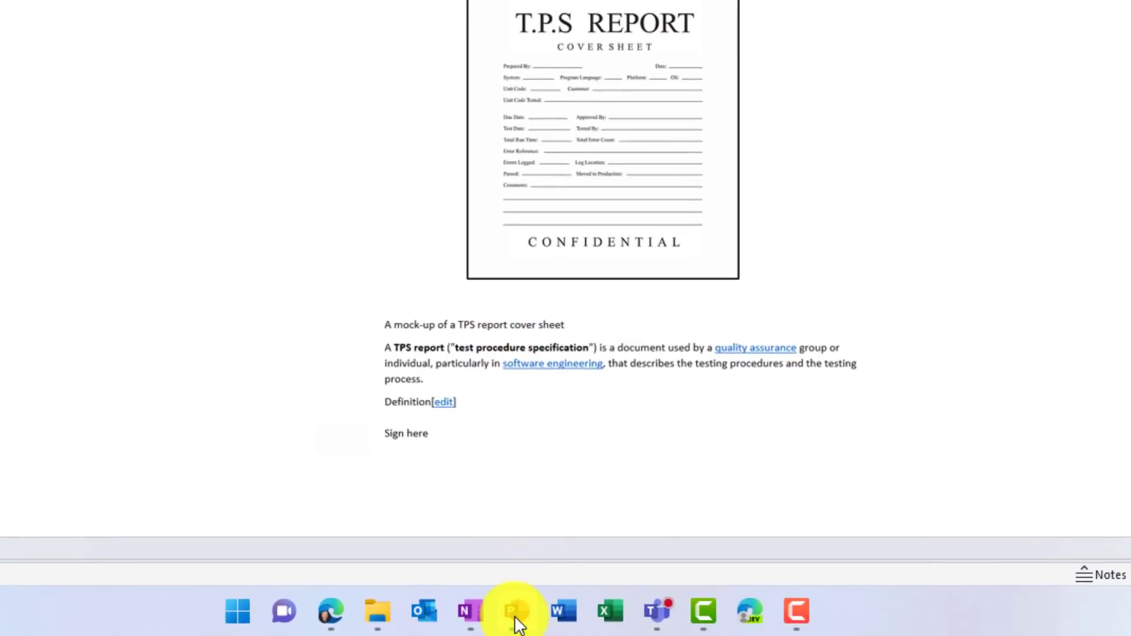
{"action": "mouse_move", "coordinate": [566, 629]}
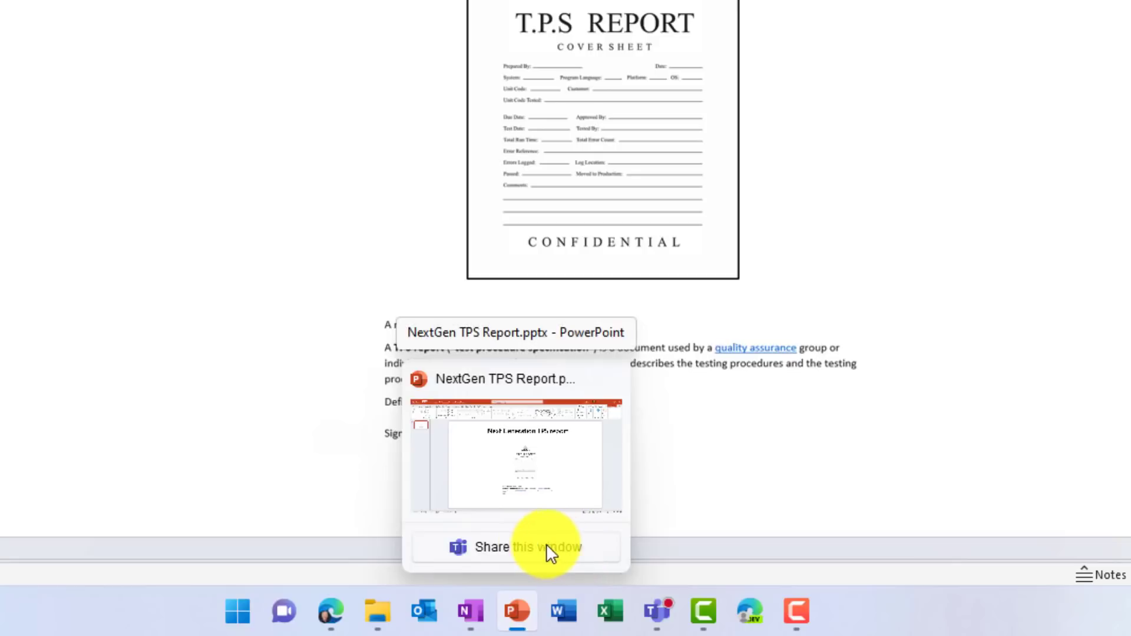
{"action": "left_click", "coordinate": [531, 542]}
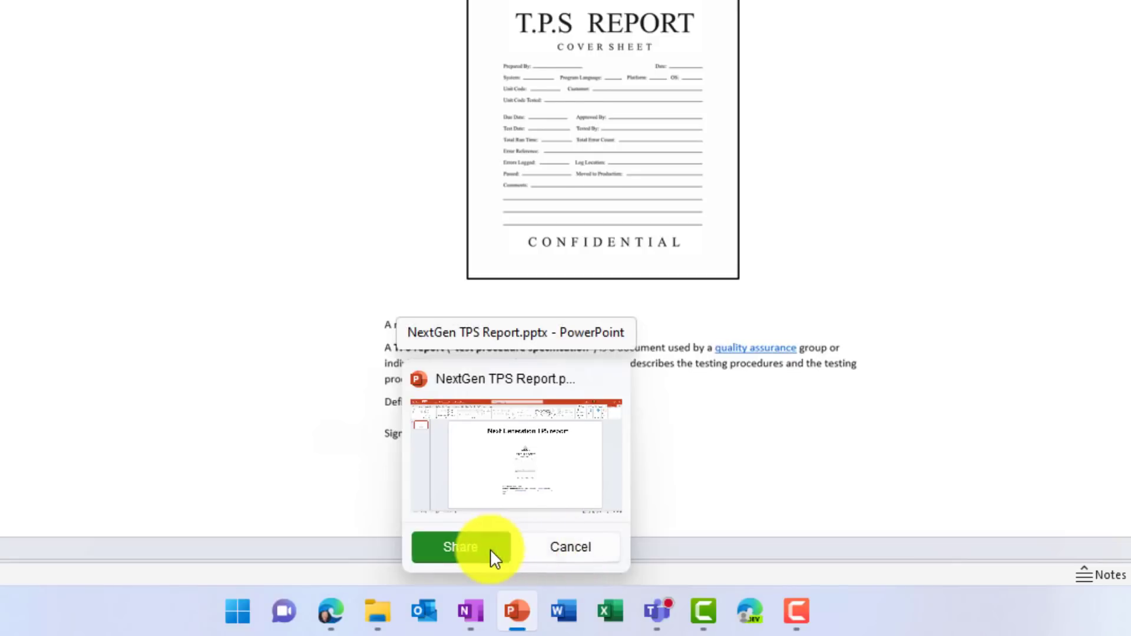
{"action": "left_click", "coordinate": [490, 549]}
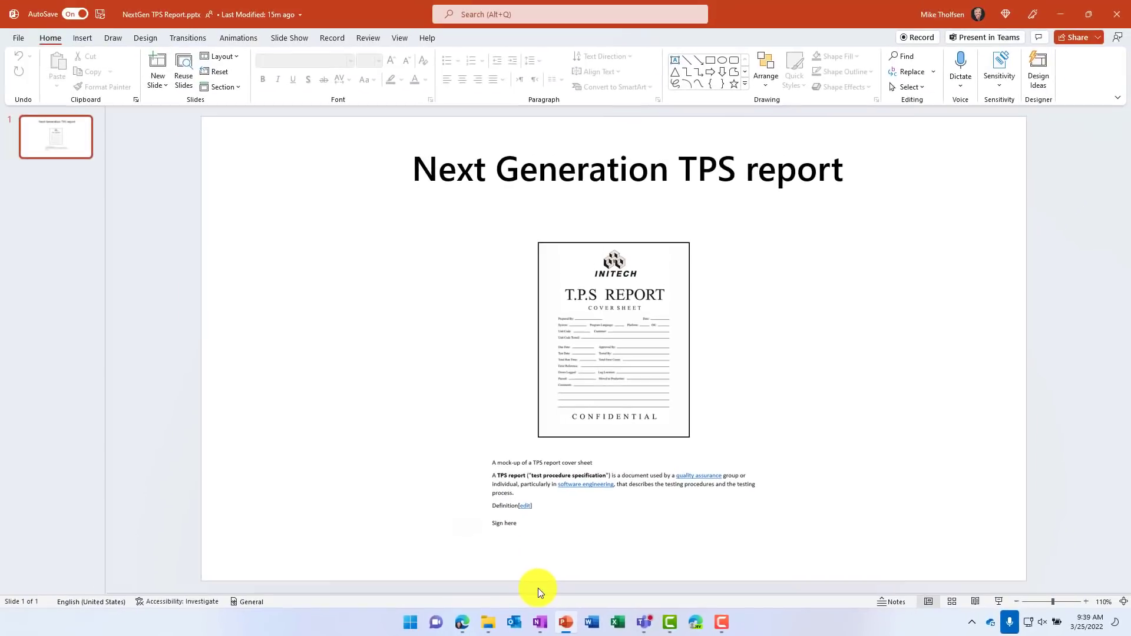
{"action": "left_click", "coordinate": [292, 36]}
{"action": "left_click", "coordinate": [68, 67]}
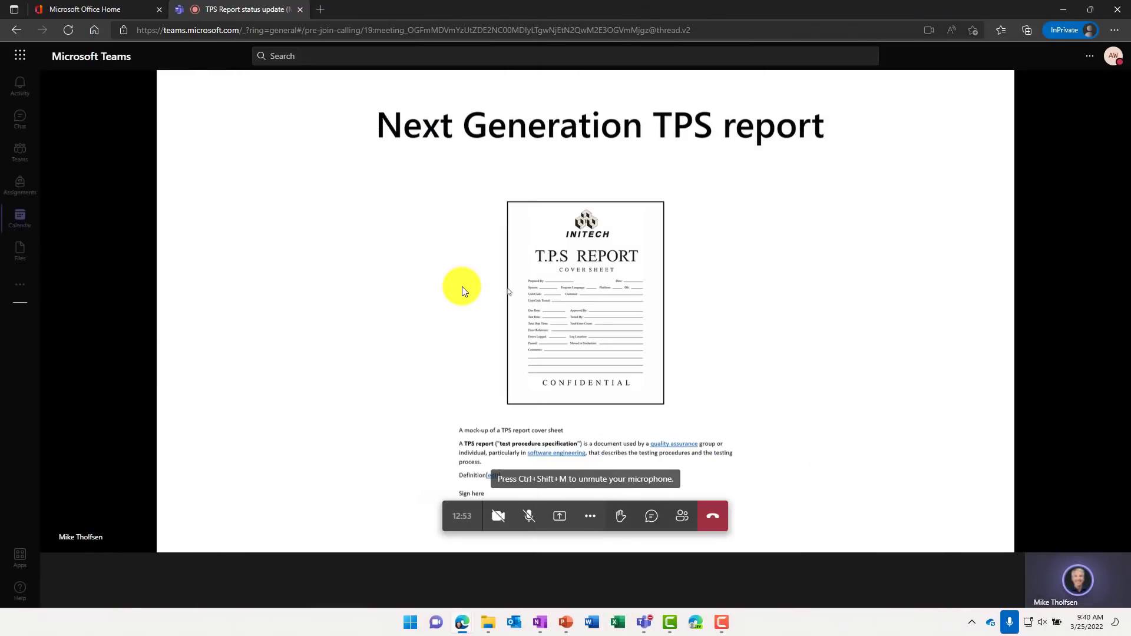
- Share the OneNote window with the "TPS Report planning meeting" page into the Teams meeting directly from Windows
{"action": "mouse_move", "coordinate": [538, 625]}
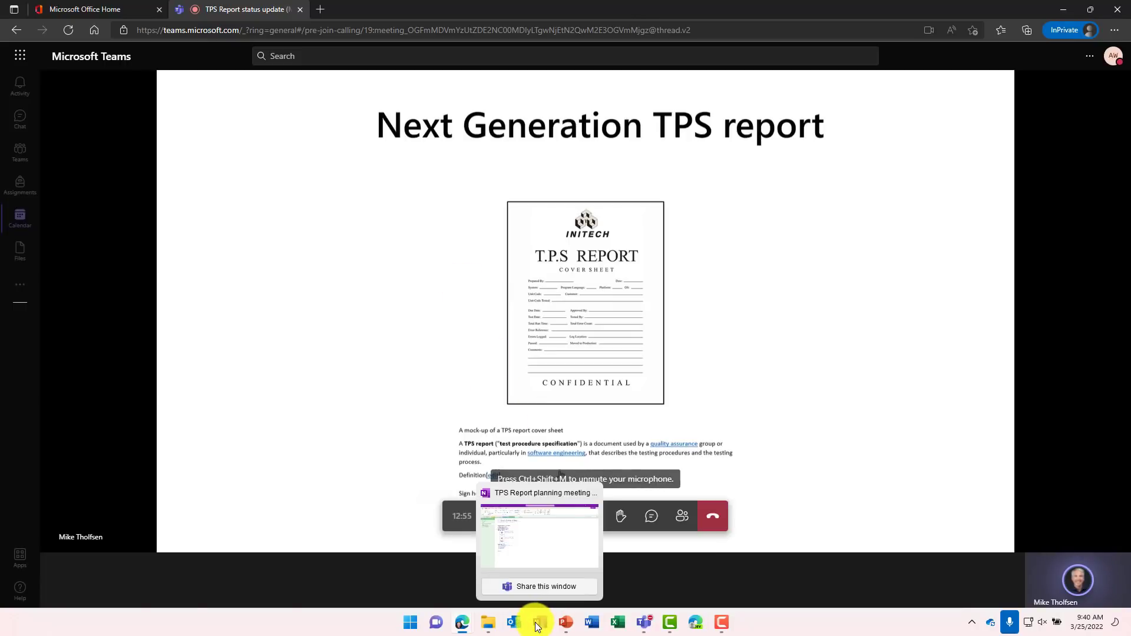
{"action": "left_click", "coordinate": [546, 588]}
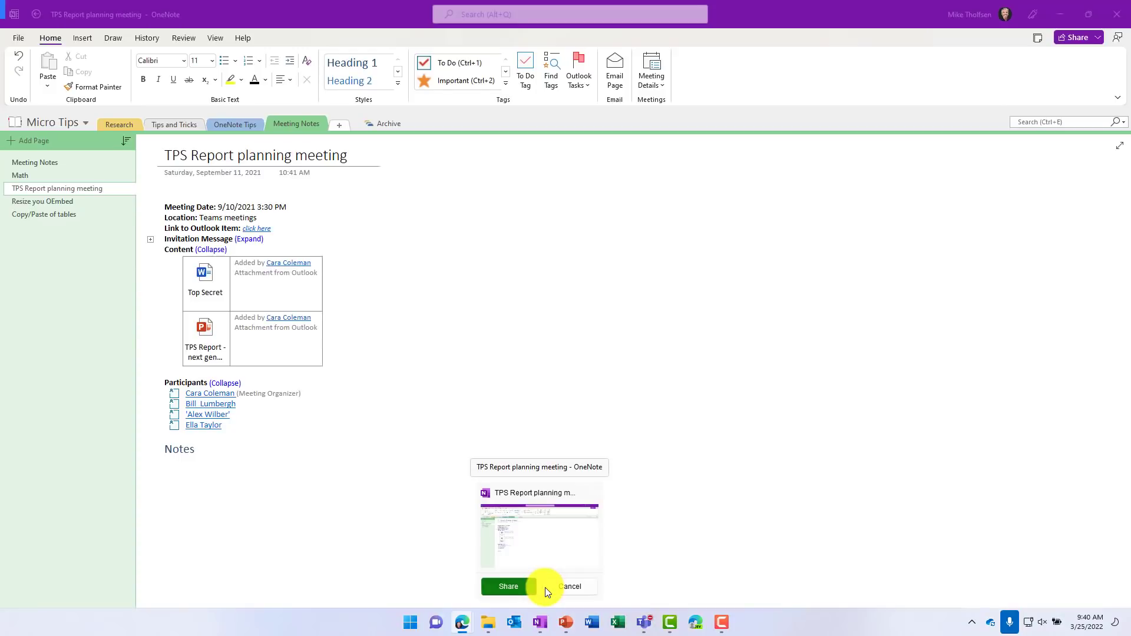
{"action": "left_click", "coordinate": [507, 587]}
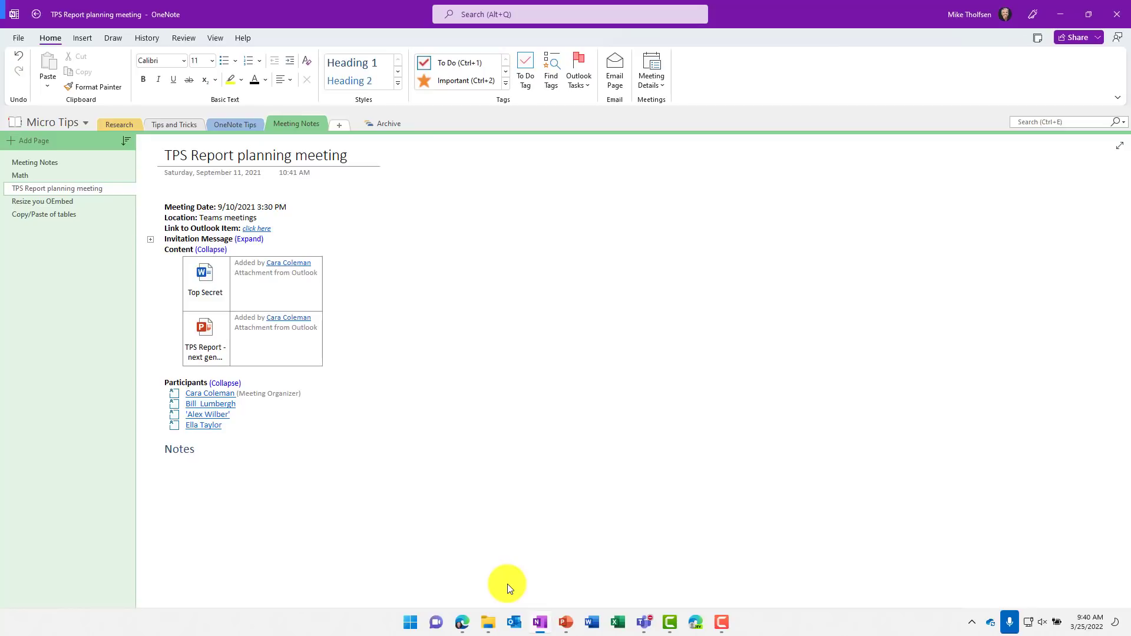
{"action": "mouse_move", "coordinate": [487, 628]}
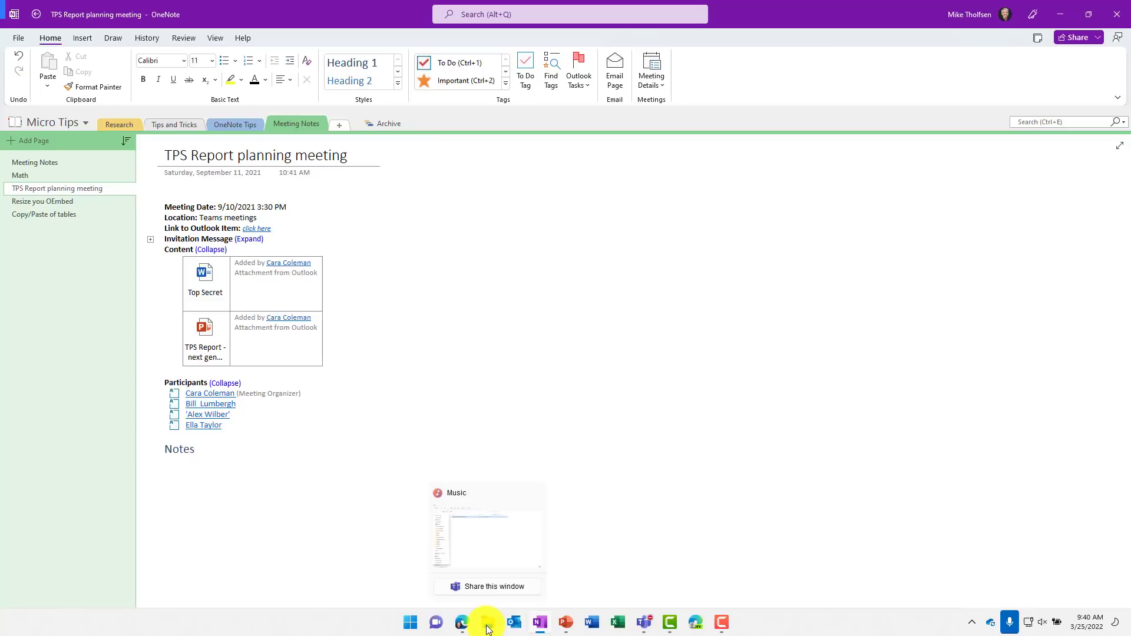
- Toggle the mute state of the meeting microphone with the Windows 11 call mute control
{"action": "mouse_move", "coordinate": [672, 623]}
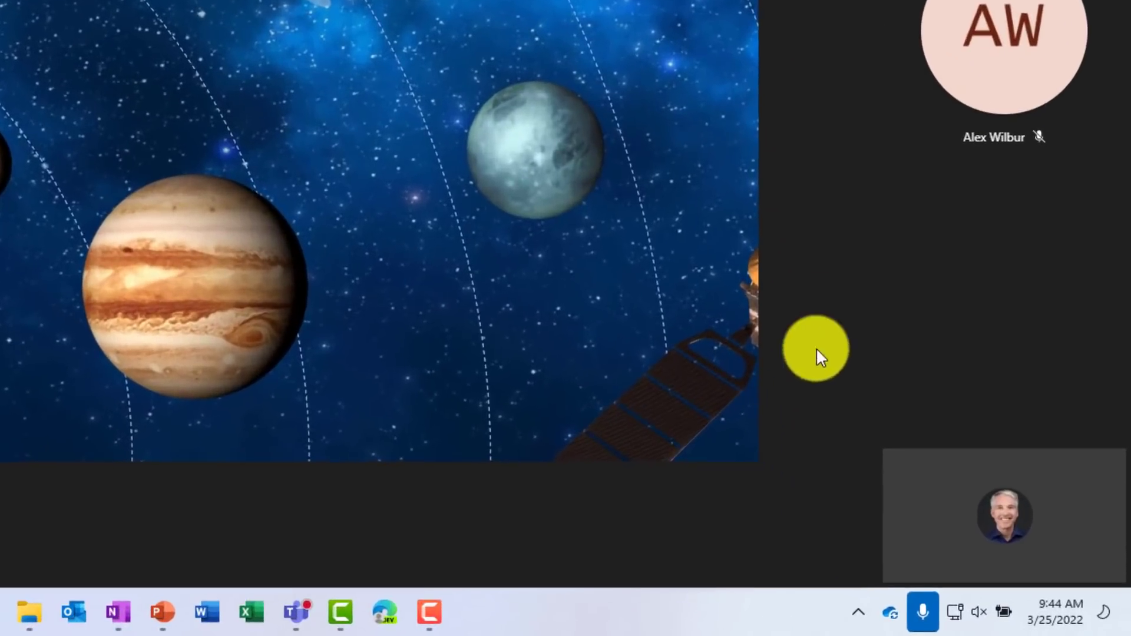
{"action": "mouse_move", "coordinate": [998, 603]}
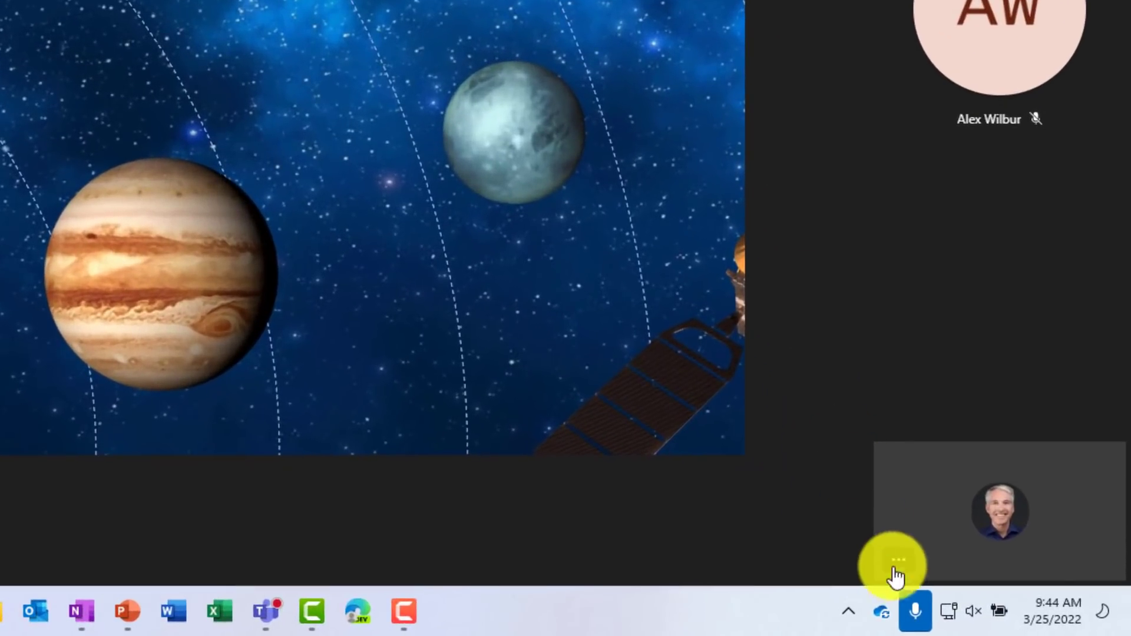
{"action": "mouse_move", "coordinate": [917, 616]}
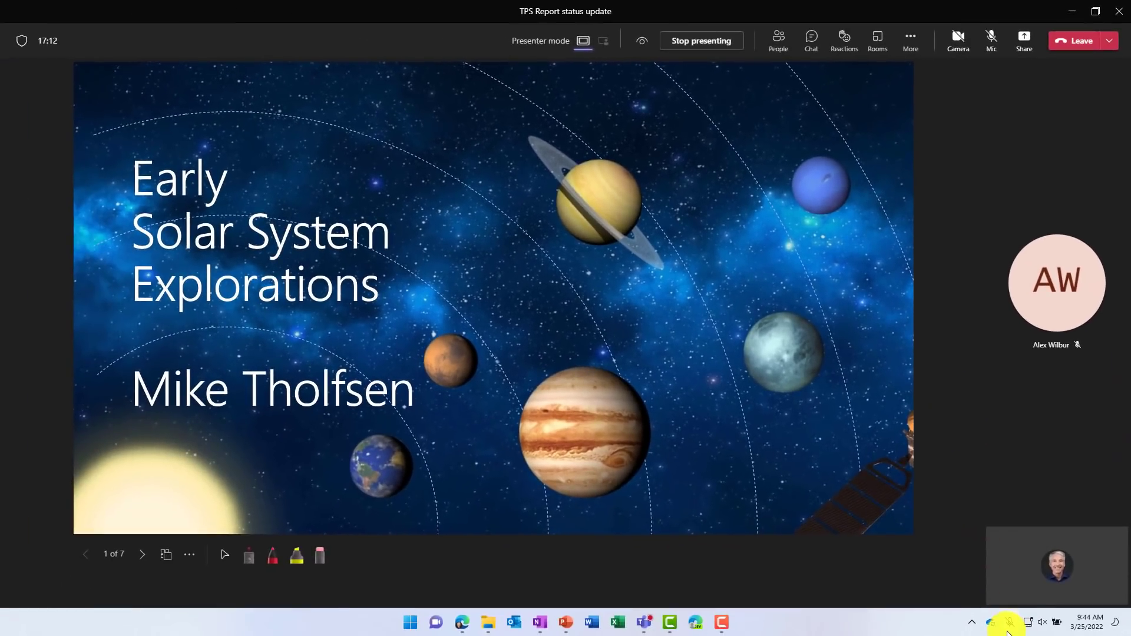
{"action": "left_click", "coordinate": [1009, 625]}
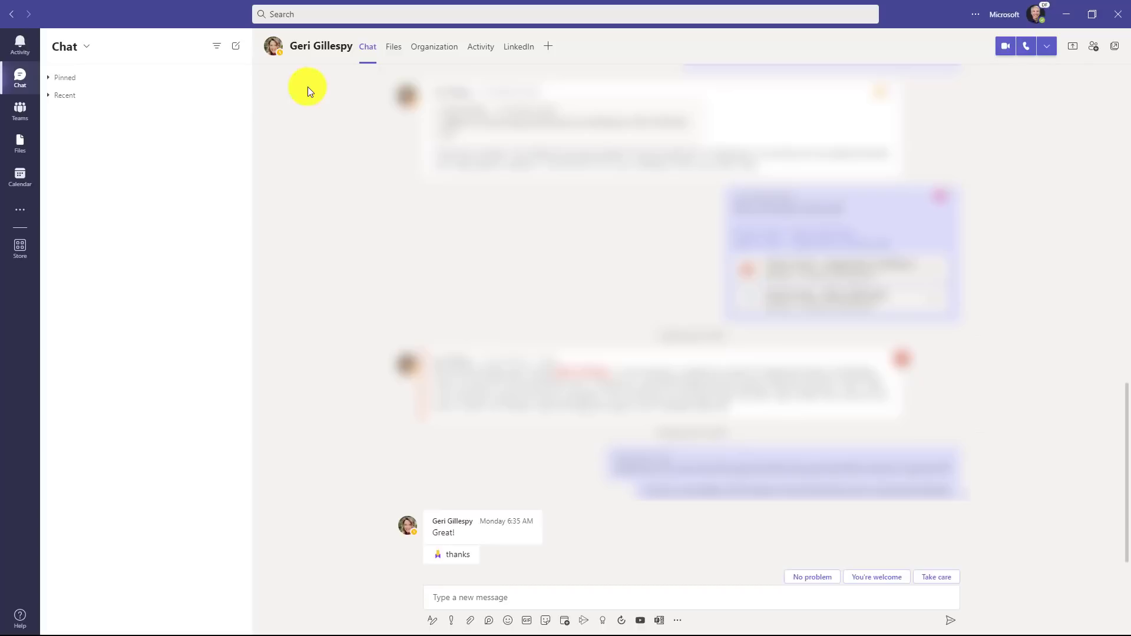
- Open the chat contact's LinkedIn profile, and connect the LinkedIn account to Microsoft apps by signing in and accepting data sharing
{"action": "left_click", "coordinate": [525, 52]}
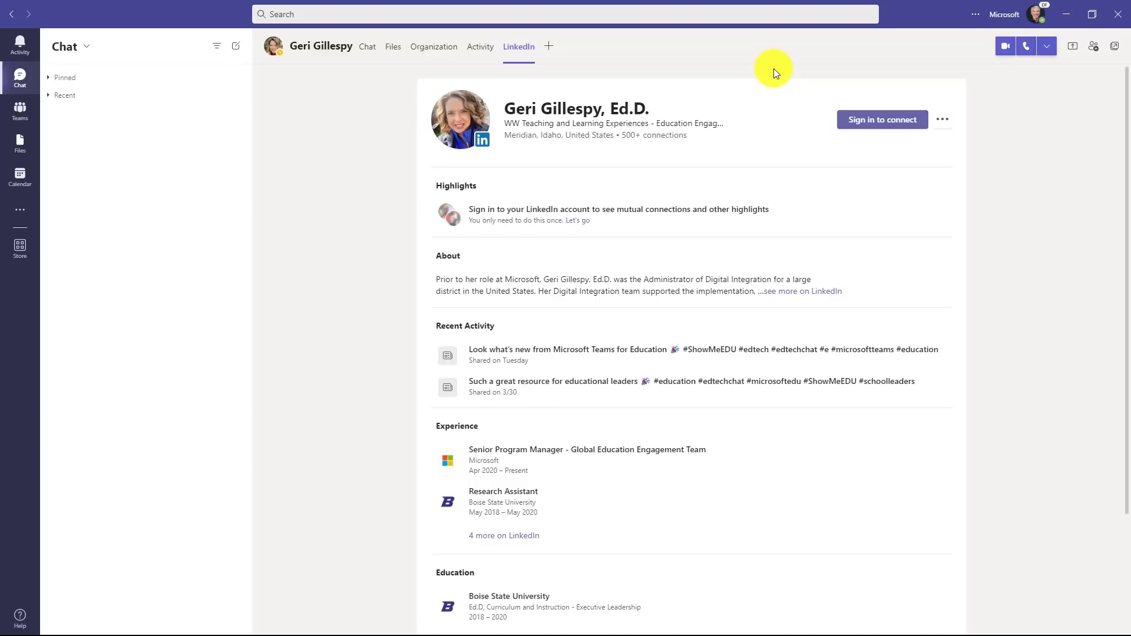
{"action": "left_click", "coordinate": [888, 122]}
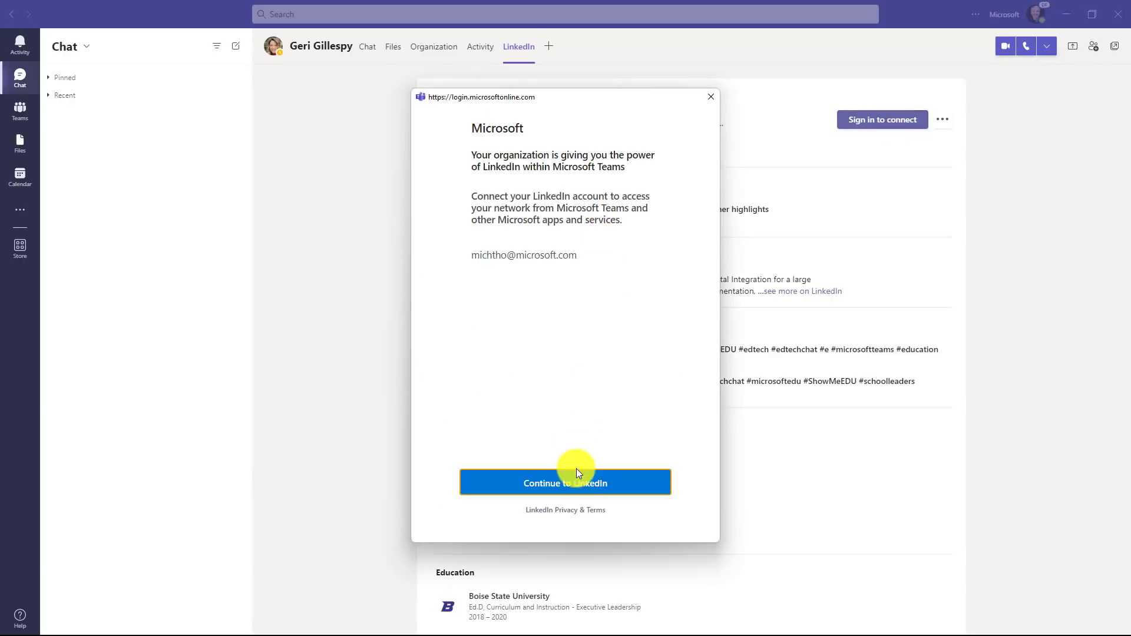
{"action": "left_click", "coordinate": [625, 487]}
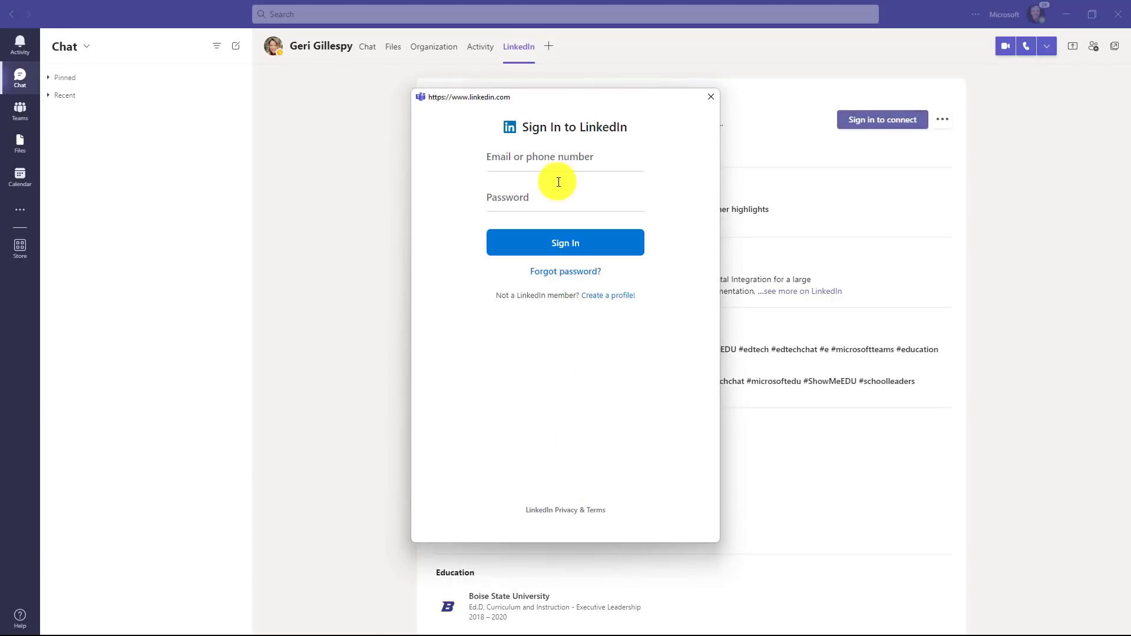
{"action": "left_click", "coordinate": [579, 156]}
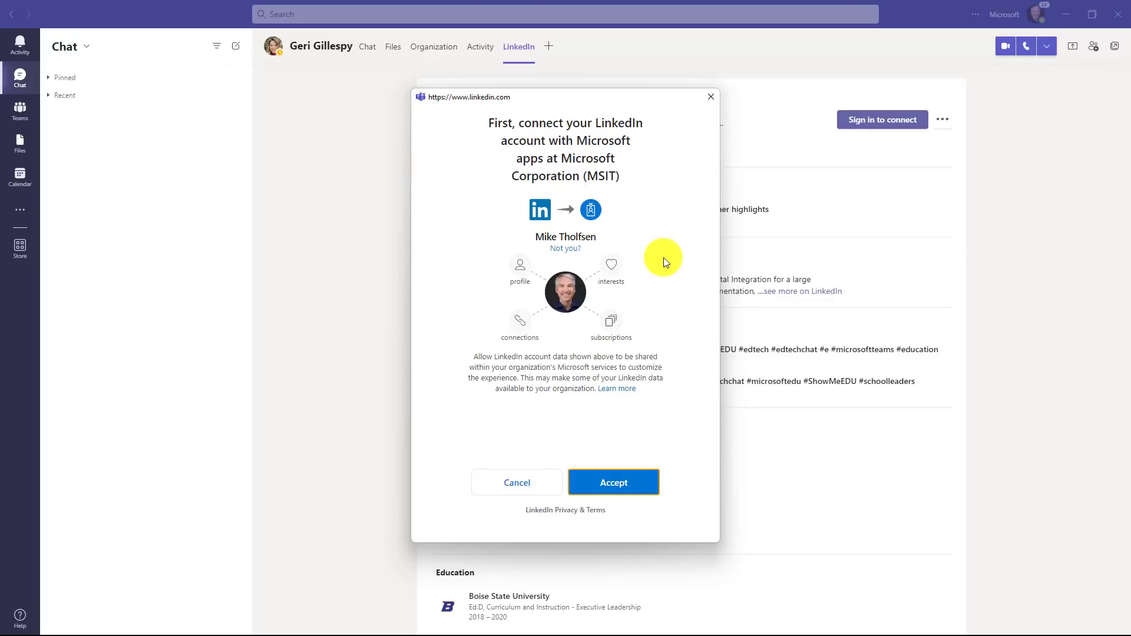
{"action": "left_click", "coordinate": [629, 472]}
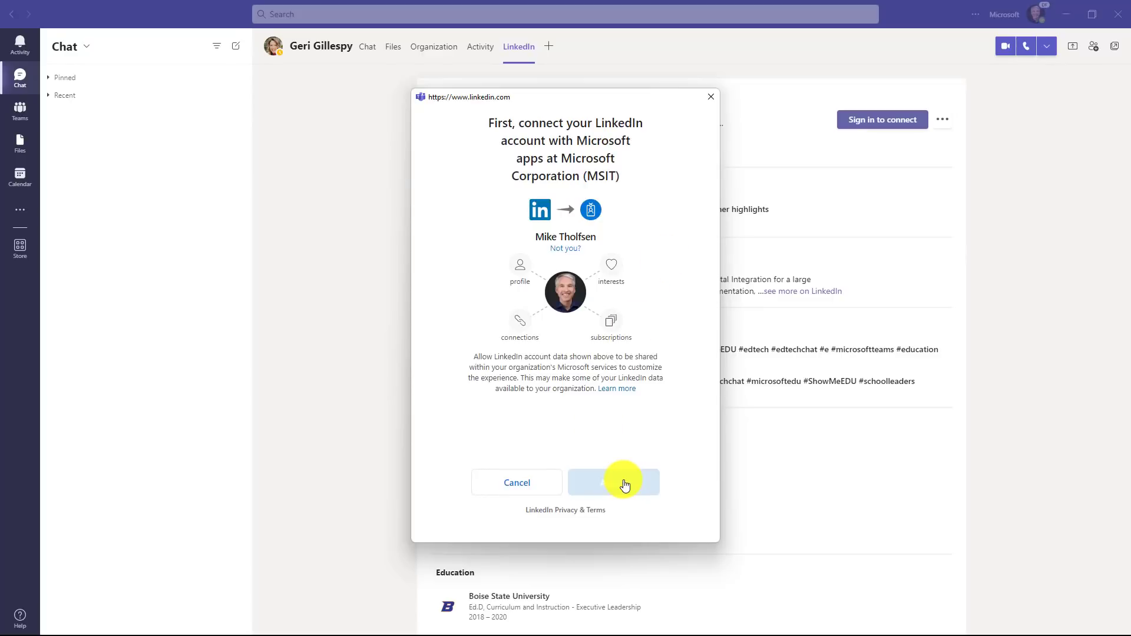
{"action": "scroll", "coordinate": [1010, 285], "scroll_direction": "down", "scroll_amount": 3}
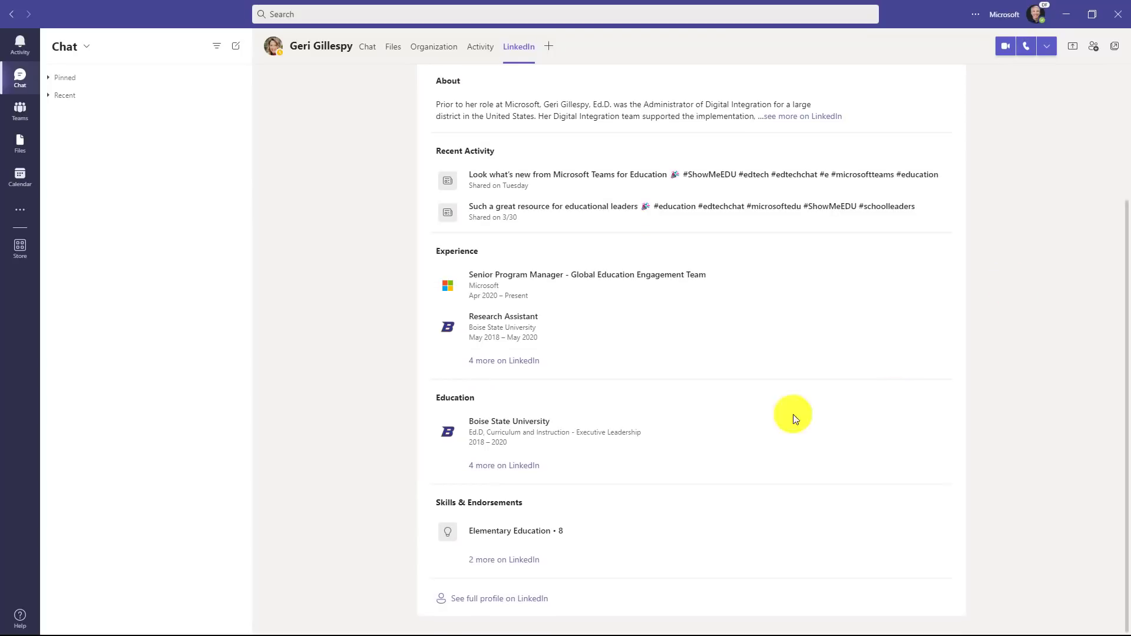
- View the chat contact's full profile on the LinkedIn website, and minimize the browser window
{"action": "left_click", "coordinate": [480, 601]}
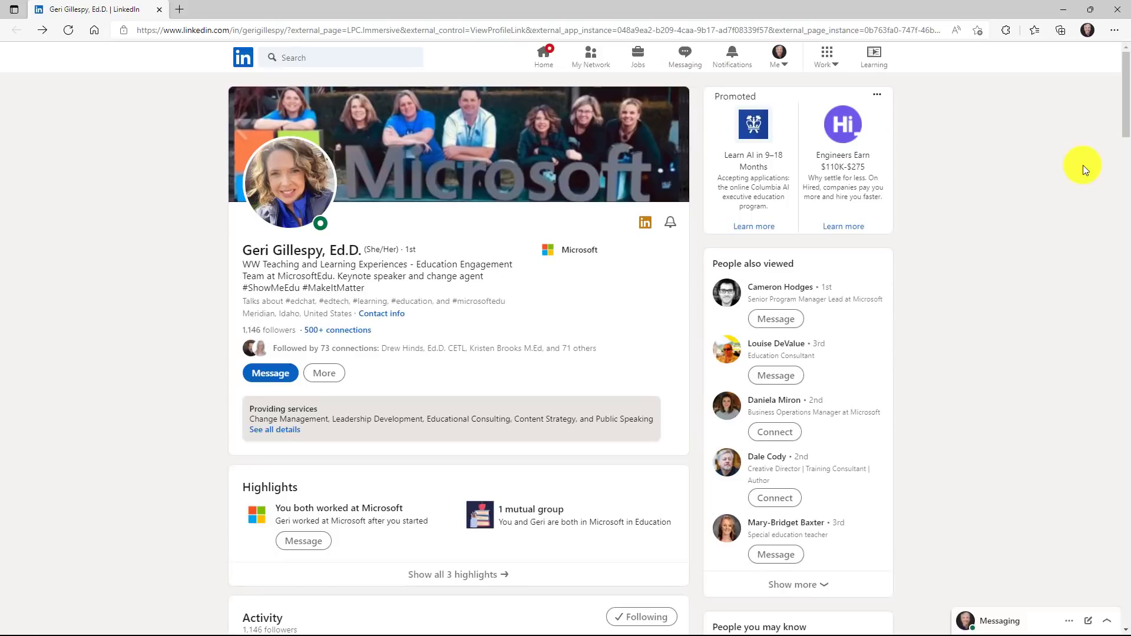
{"action": "left_click", "coordinate": [1073, 10]}
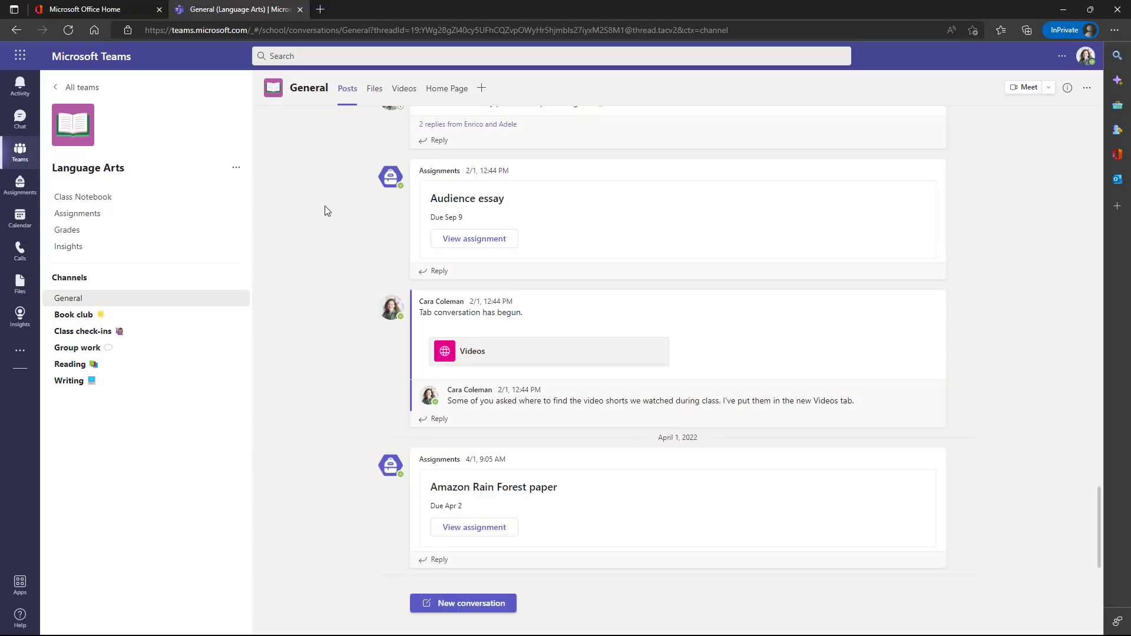
- Open the Language Arts team's Class Notebook in expanded view and go to the Claims section of the Content Library
{"action": "left_click", "coordinate": [211, 204]}
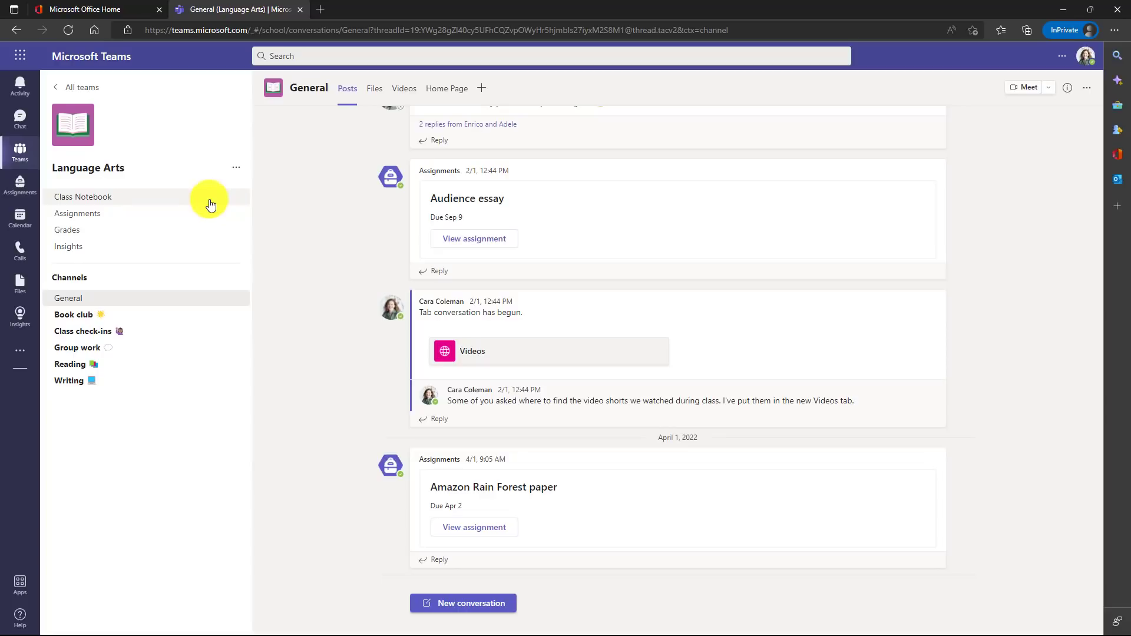
{"action": "left_click", "coordinate": [129, 203]}
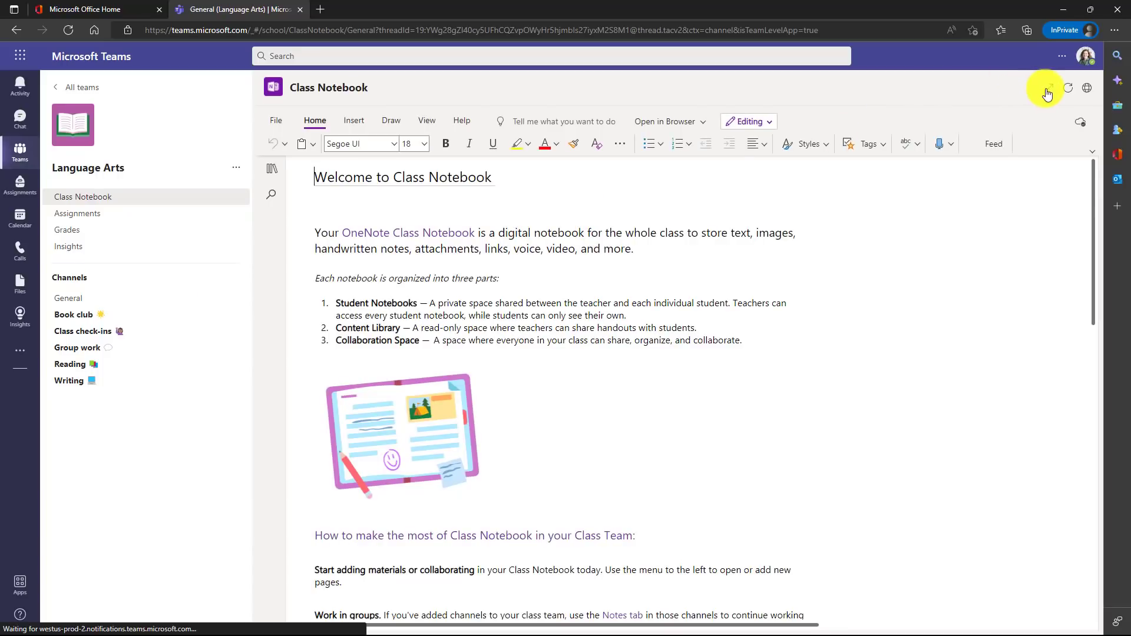
{"action": "left_click", "coordinate": [1024, 92]}
{"action": "left_click", "coordinate": [60, 170]}
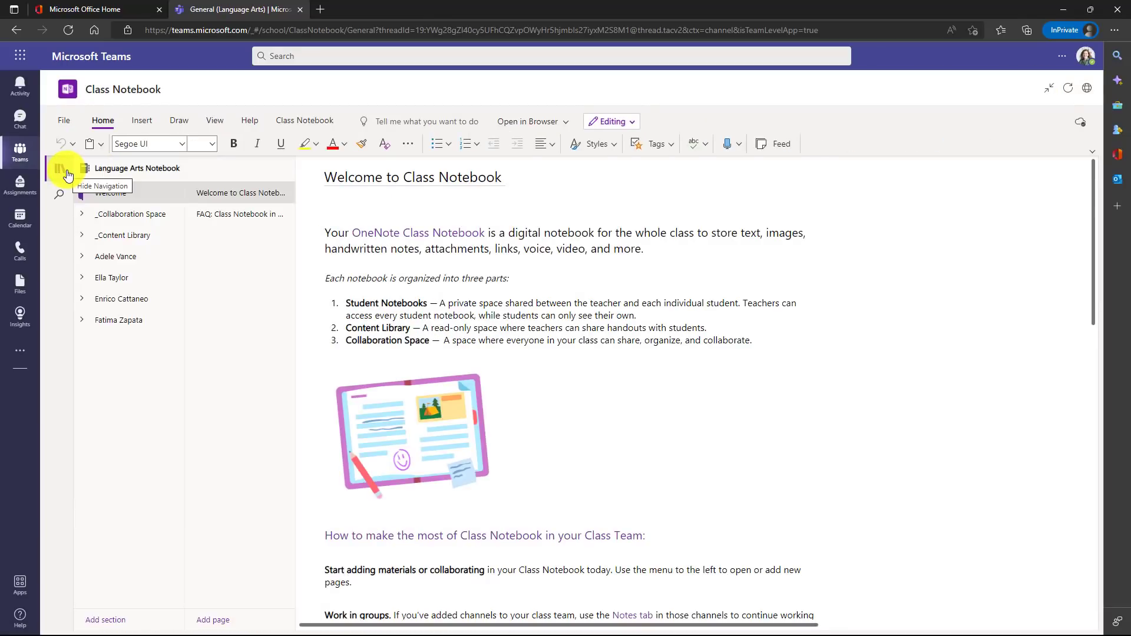
{"action": "left_click", "coordinate": [94, 236]}
{"action": "left_click", "coordinate": [115, 299]}
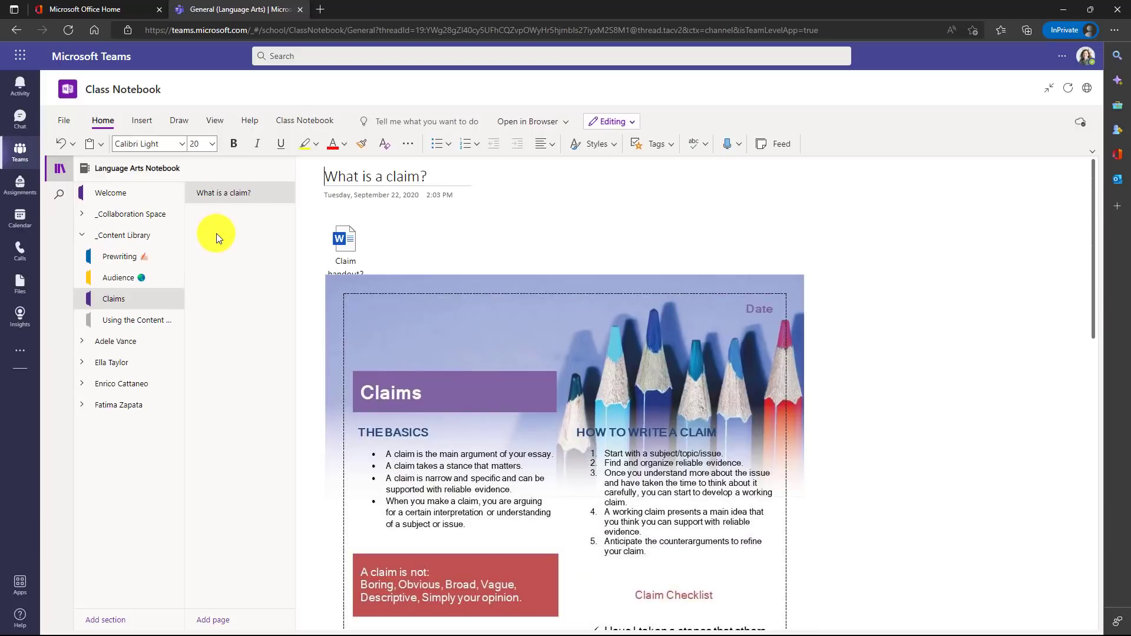
- Insert a Reflect check-in on "Understanding of the content" below the claims handout on the "What is a claim?" page
{"action": "left_click", "coordinate": [307, 122]}
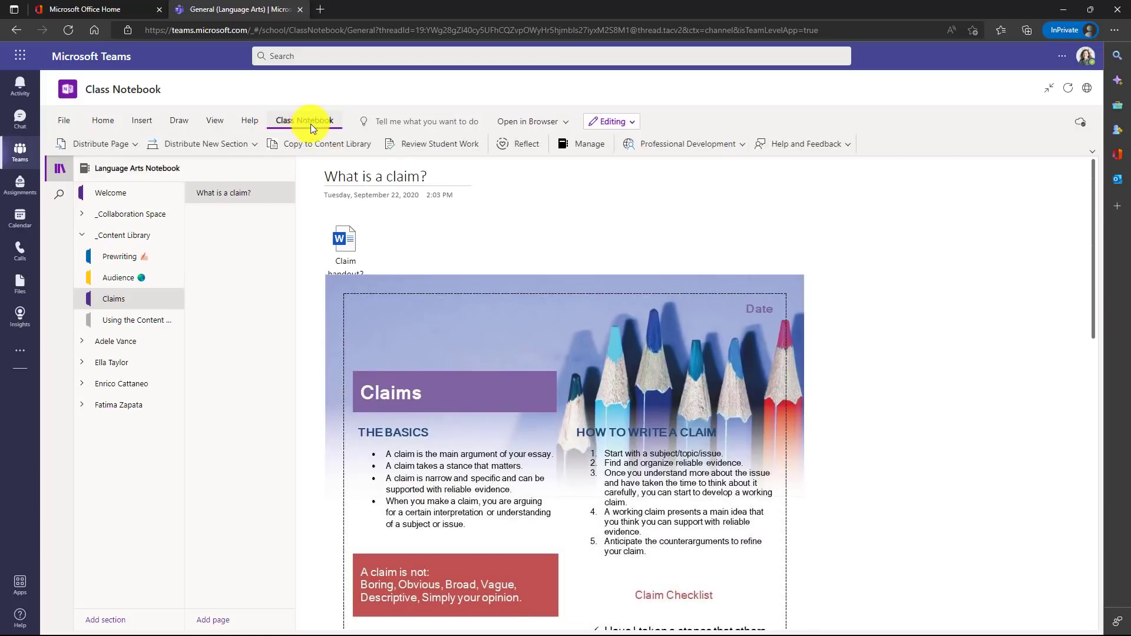
{"action": "left_click", "coordinate": [518, 146]}
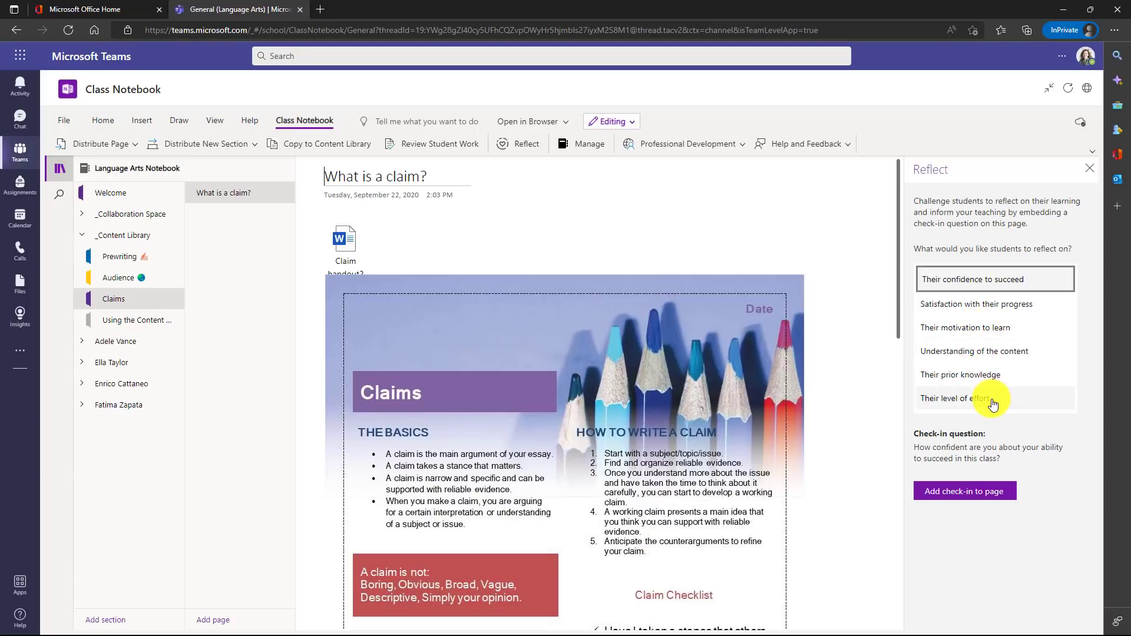
{"action": "left_click", "coordinate": [978, 354]}
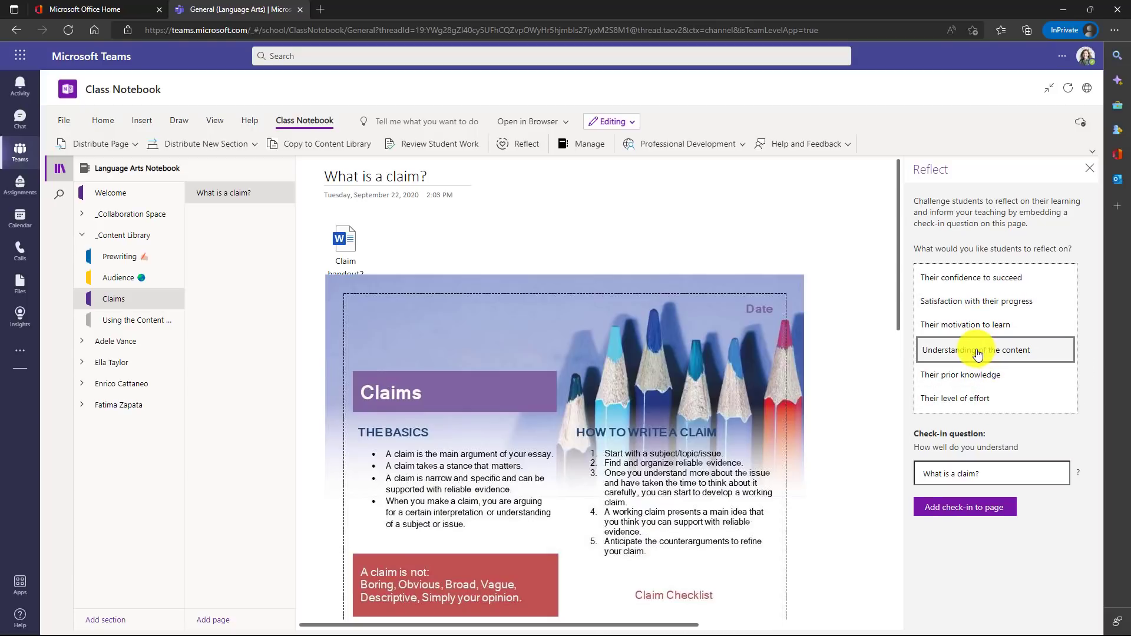
{"action": "scroll", "coordinate": [792, 410], "scroll_direction": "down", "scroll_amount": 5}
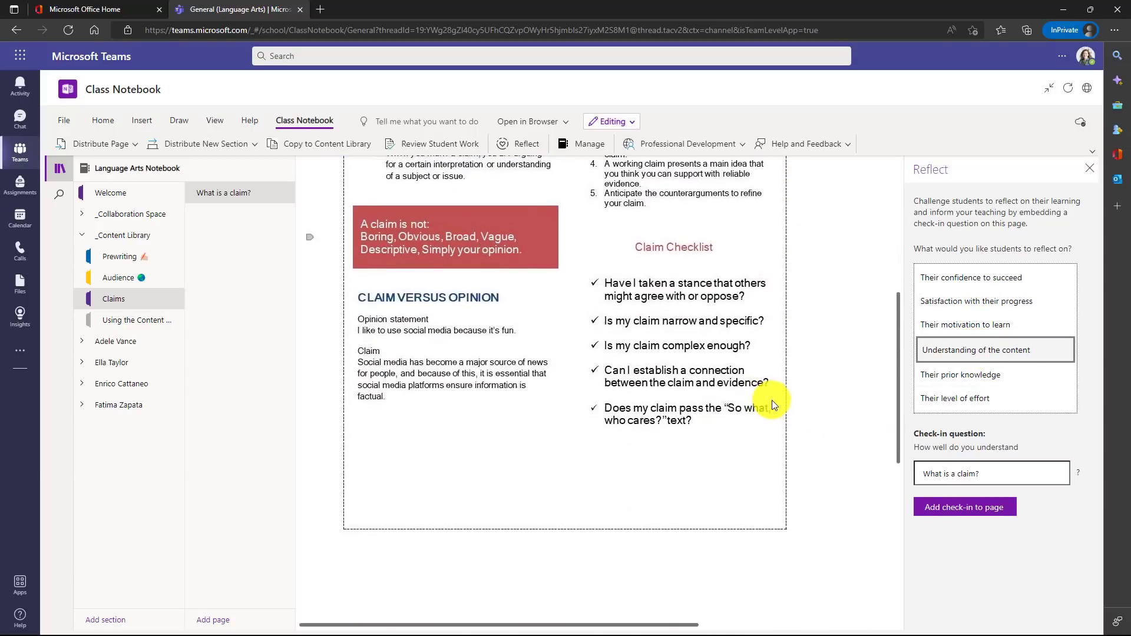
{"action": "scroll", "coordinate": [390, 538], "scroll_direction": "down", "scroll_amount": 2}
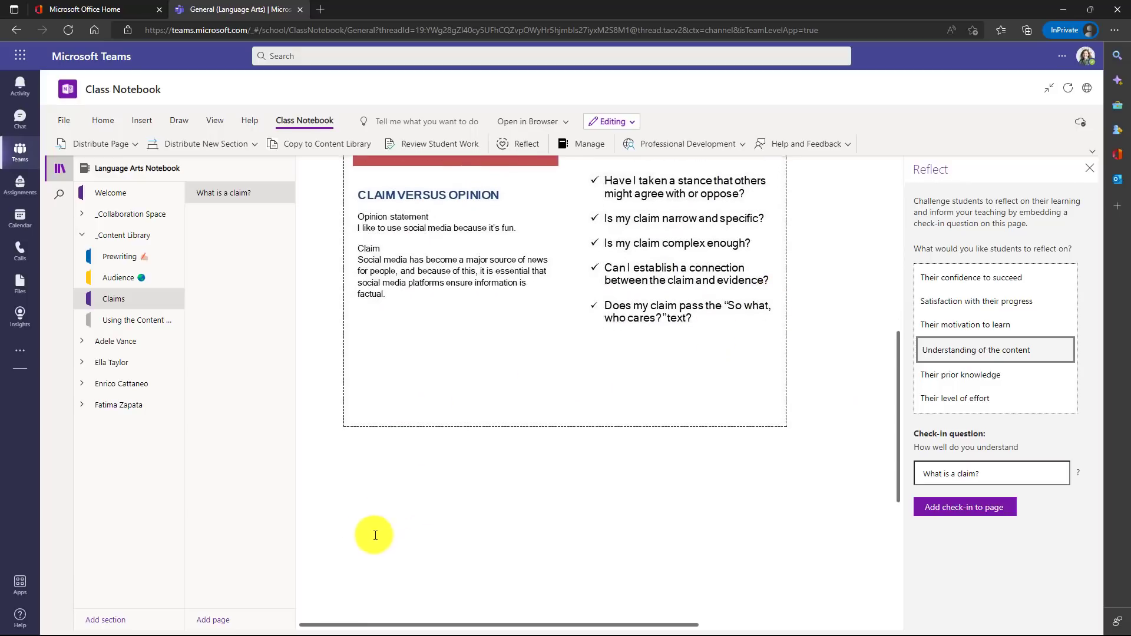
{"action": "left_click", "coordinate": [353, 458]}
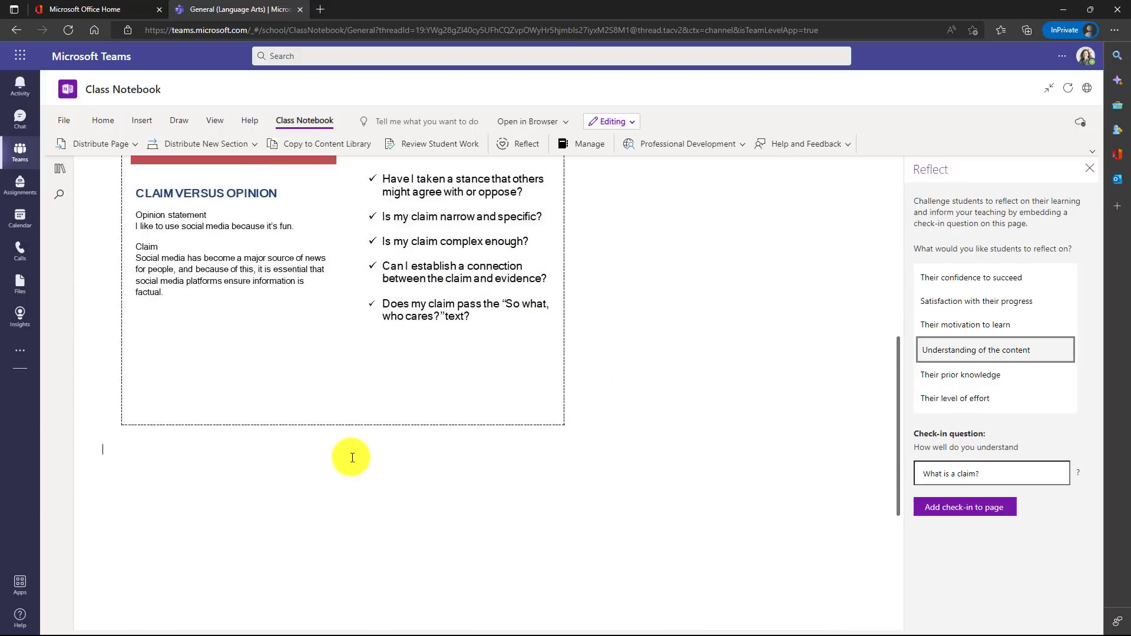
{"action": "left_click", "coordinate": [1003, 512]}
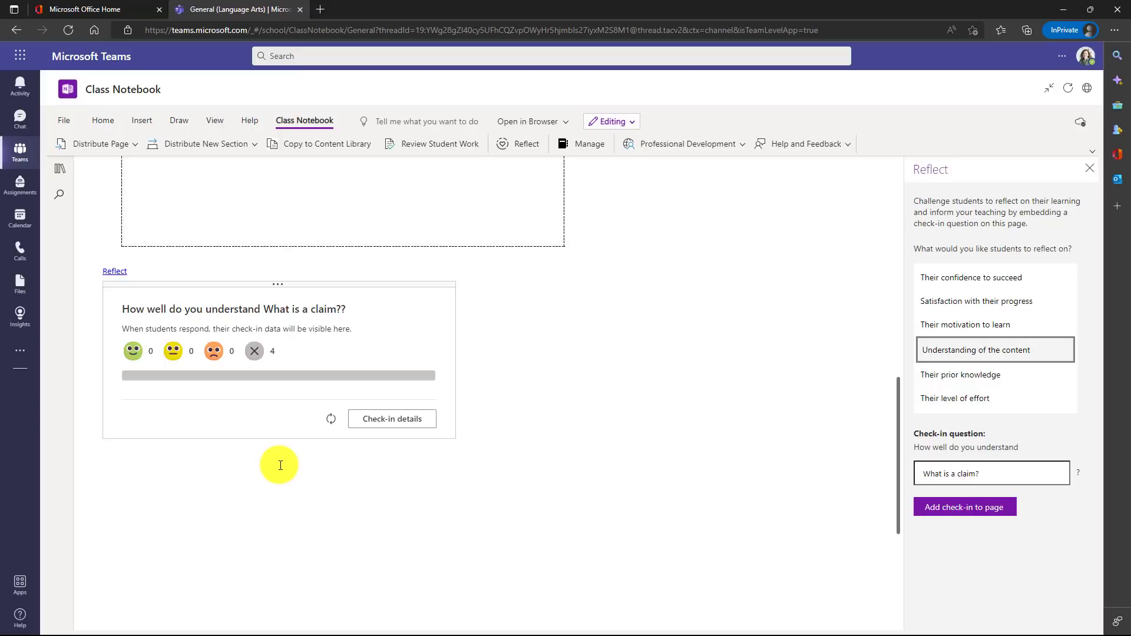
{"action": "left_click", "coordinate": [1089, 169]}
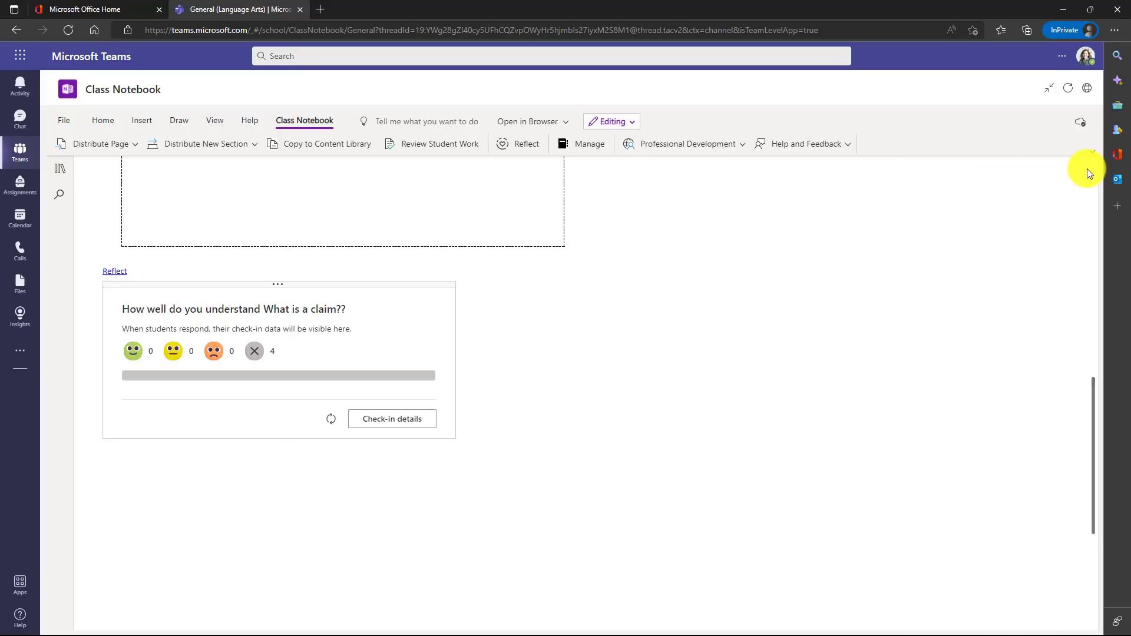
- Distribute the "What is a claim?" page to the students' Class Notes section
{"action": "left_click", "coordinate": [106, 142]}
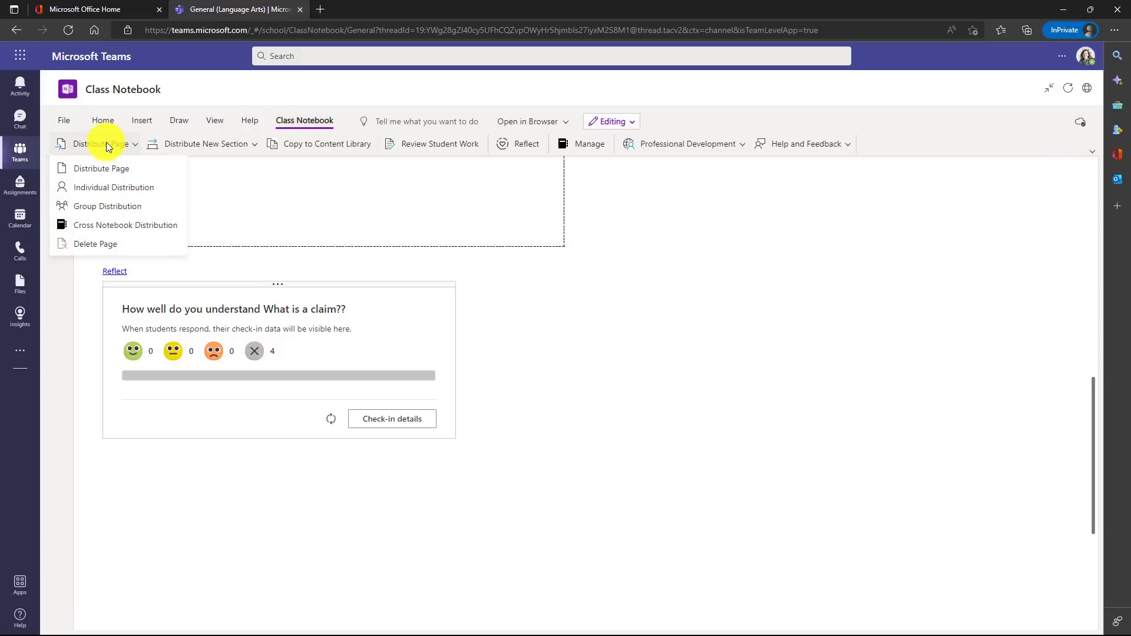
{"action": "left_click", "coordinate": [158, 168]}
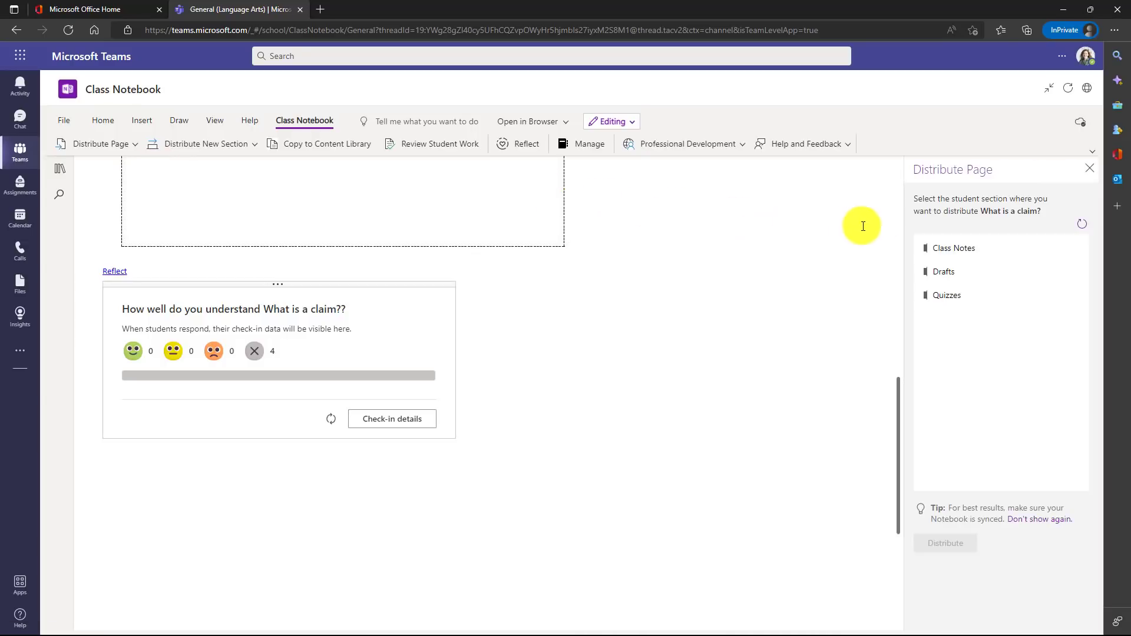
{"action": "left_click", "coordinate": [964, 249]}
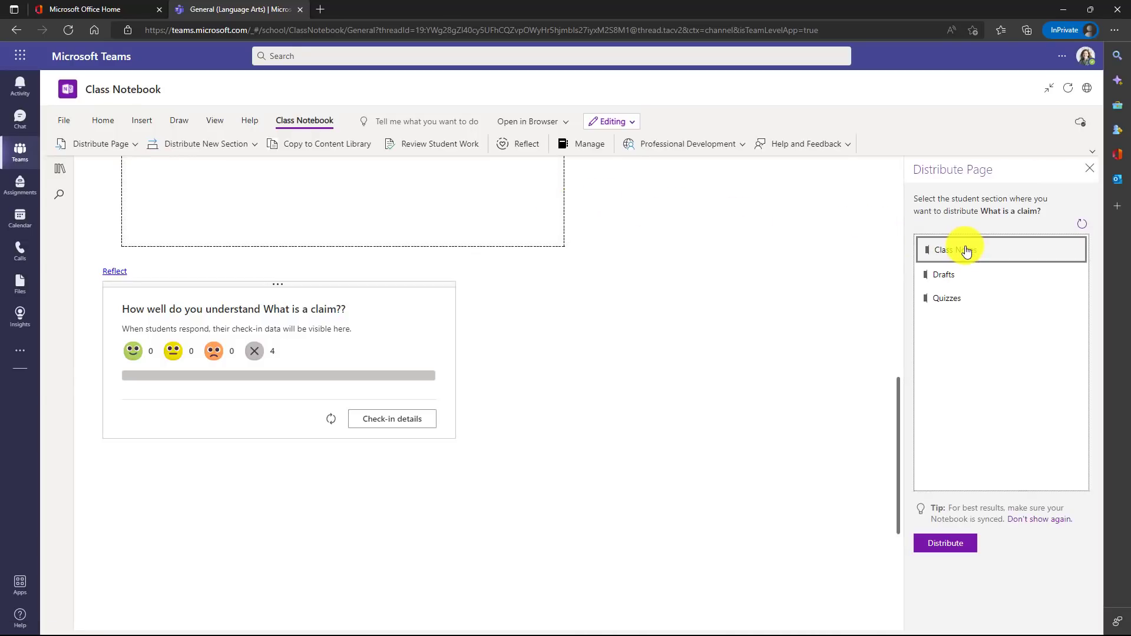
{"action": "left_click", "coordinate": [947, 541]}
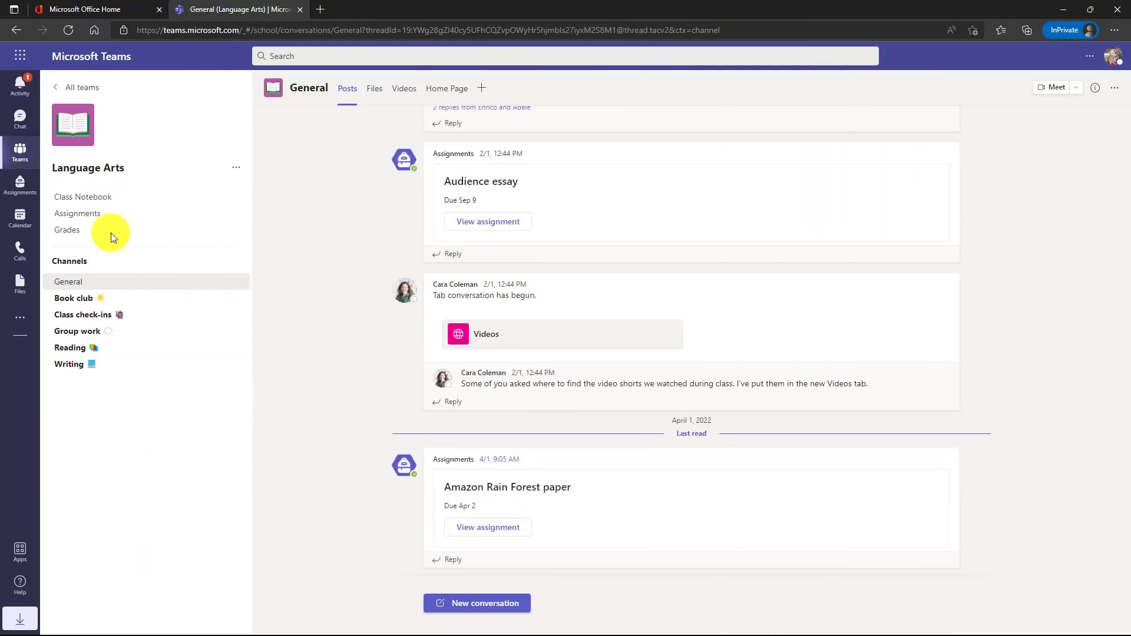
- In the student's Class Notebook, open the distributed "What is a claim?" page in the Notes section and go to its Reflect check-in
{"action": "left_click", "coordinate": [82, 201]}
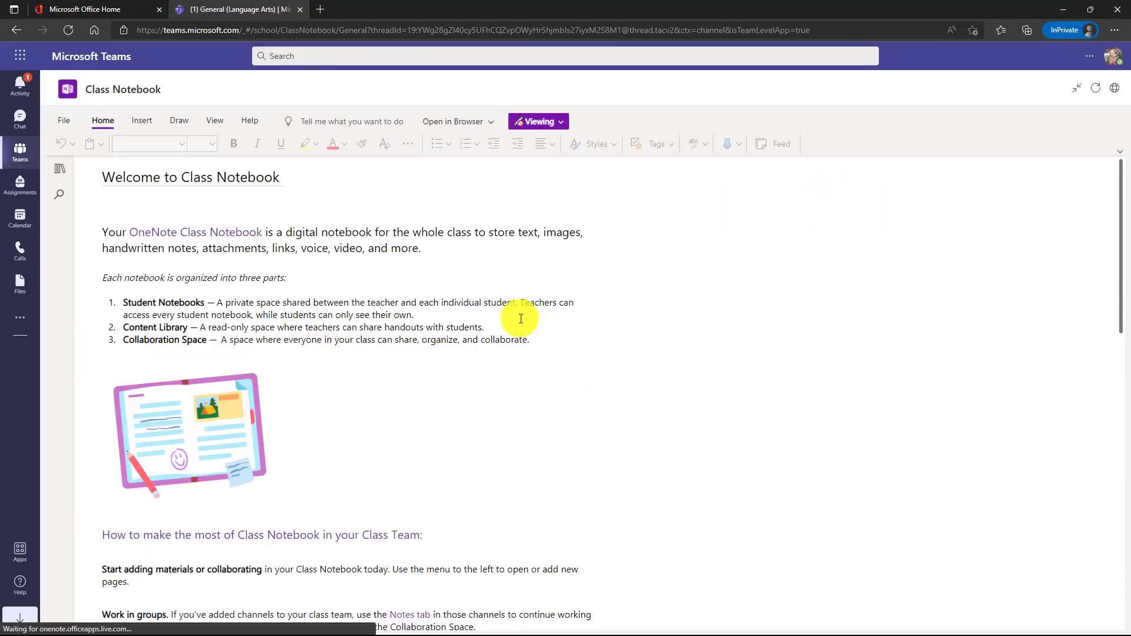
{"action": "left_click", "coordinate": [59, 170]}
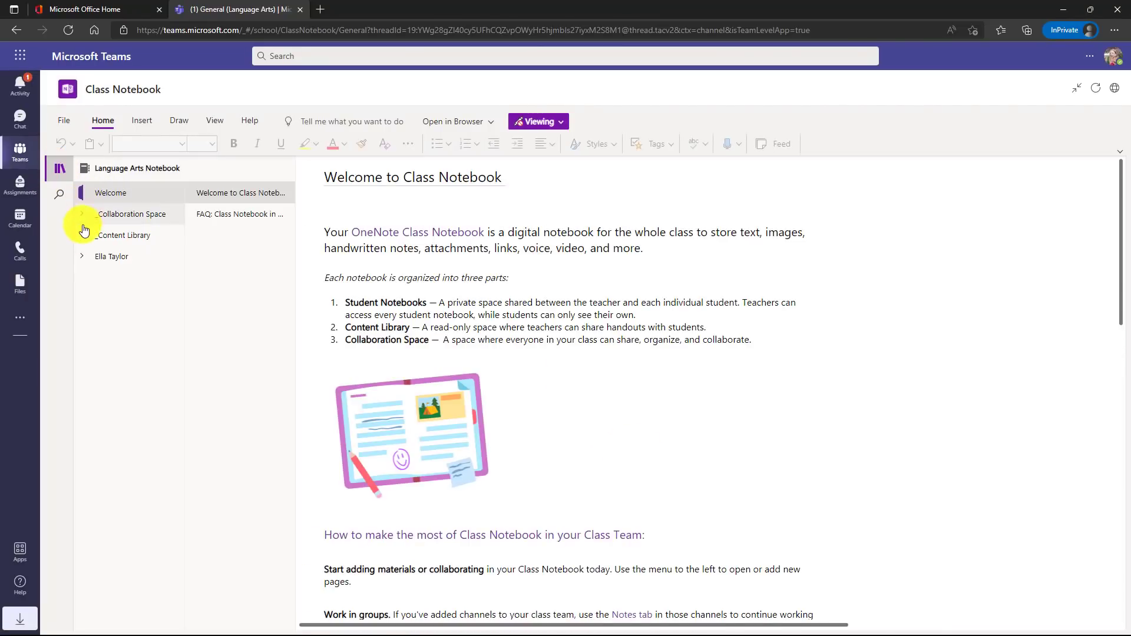
{"action": "left_click", "coordinate": [82, 257]}
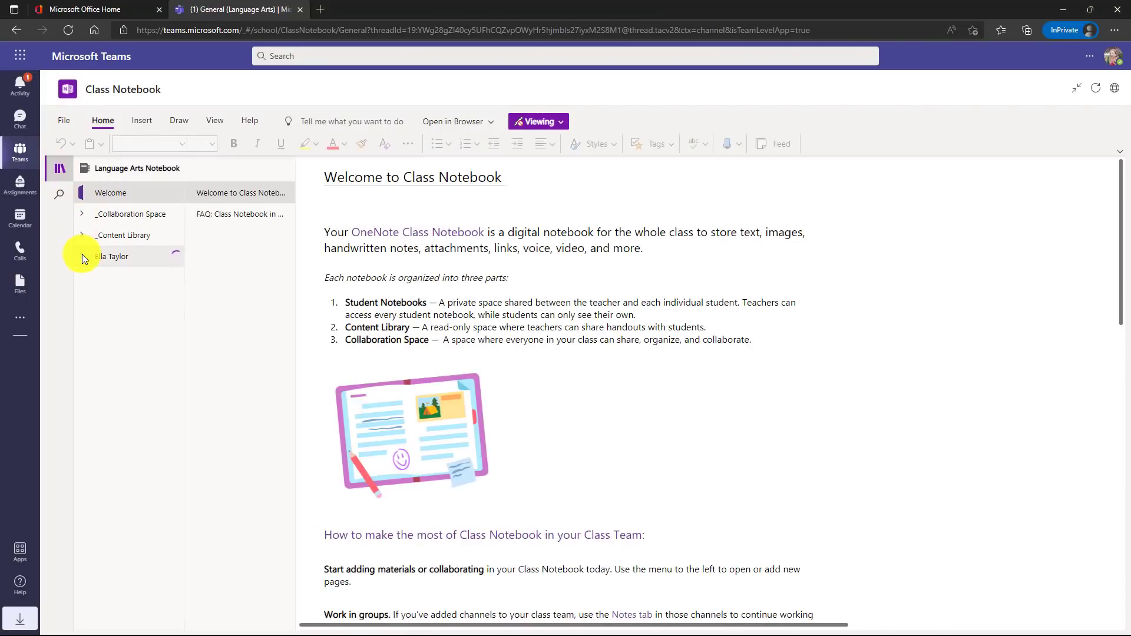
{"action": "left_click", "coordinate": [143, 299]}
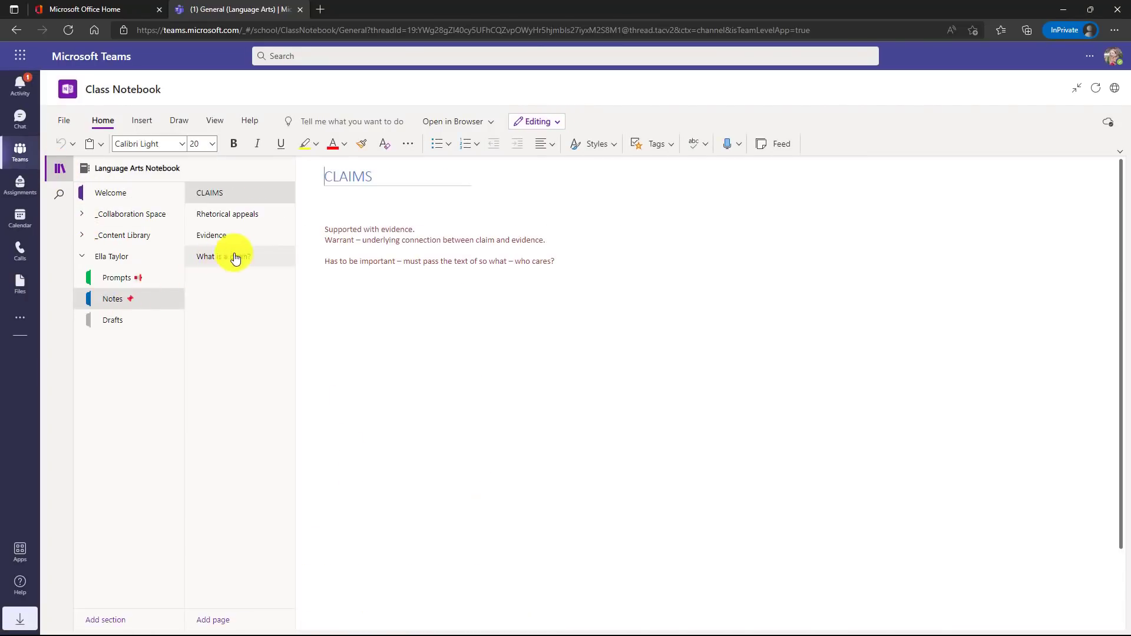
{"action": "left_click", "coordinate": [255, 257]}
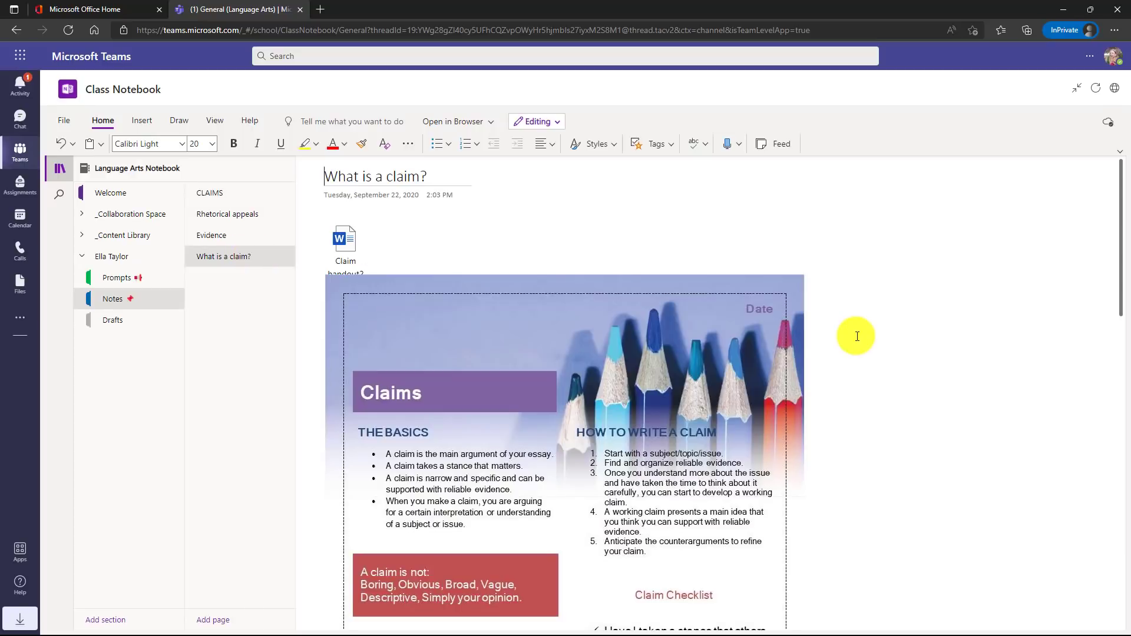
{"action": "scroll", "coordinate": [858, 337], "scroll_direction": "down", "scroll_amount": 15}
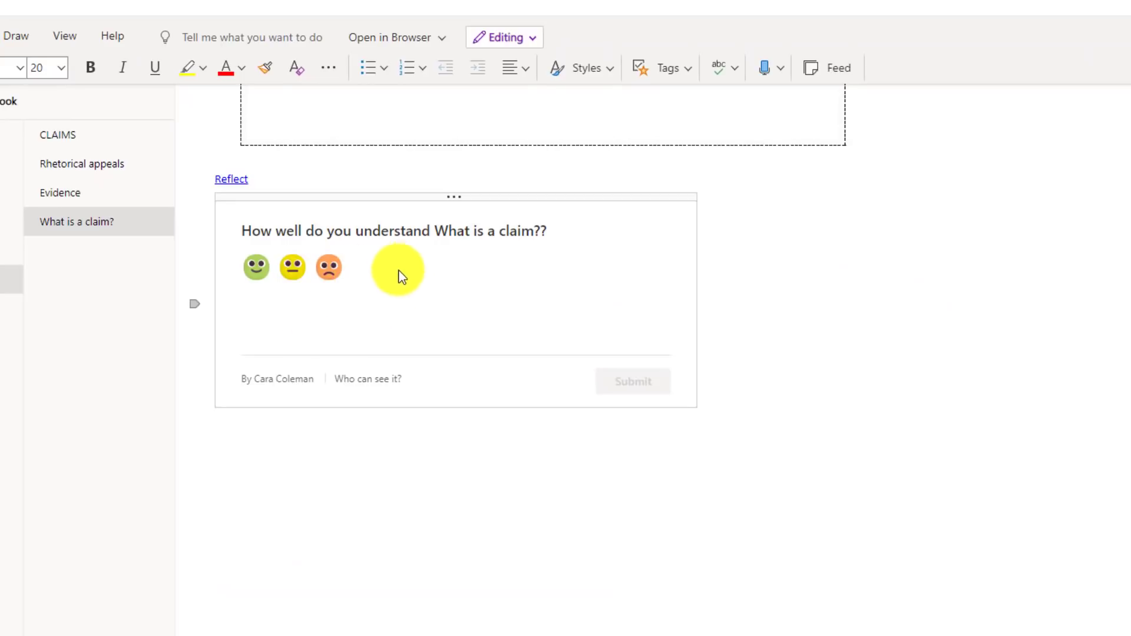
- Answer the Reflect check-in with "I get it!", switch the answer to "I don't get it yet", and submit it
{"action": "left_click", "coordinate": [255, 269]}
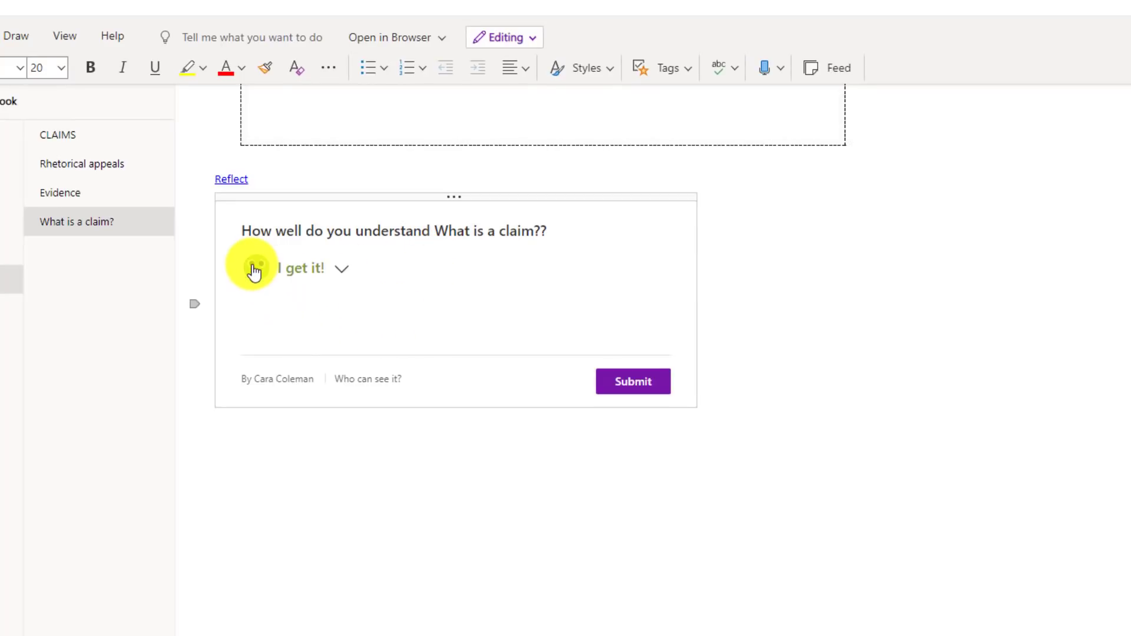
{"action": "left_click", "coordinate": [344, 273]}
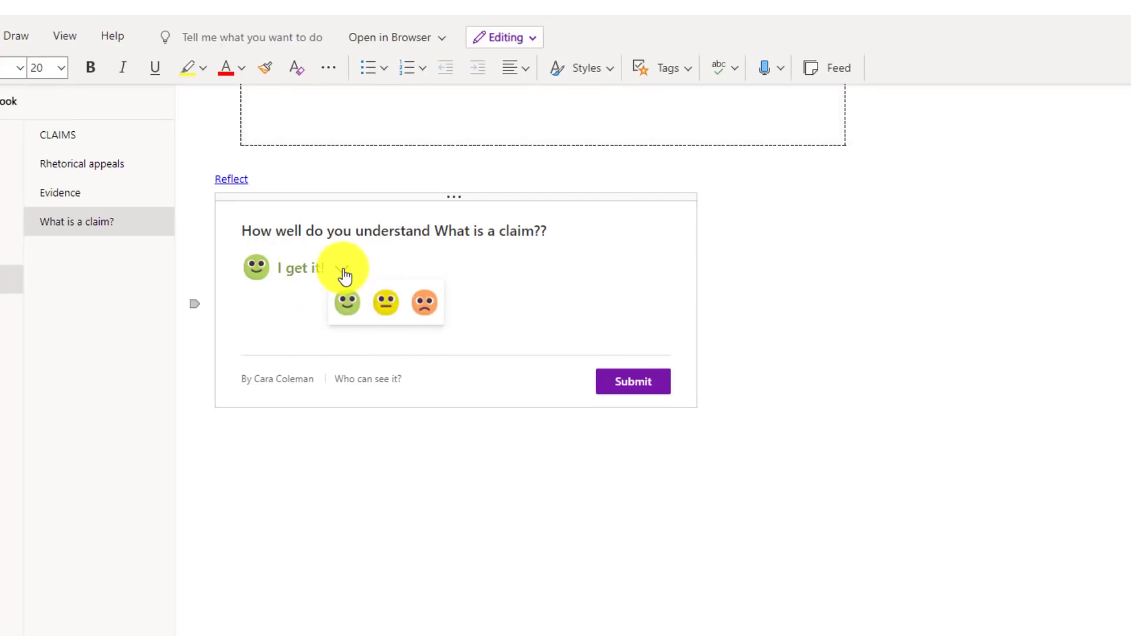
{"action": "left_click", "coordinate": [423, 302]}
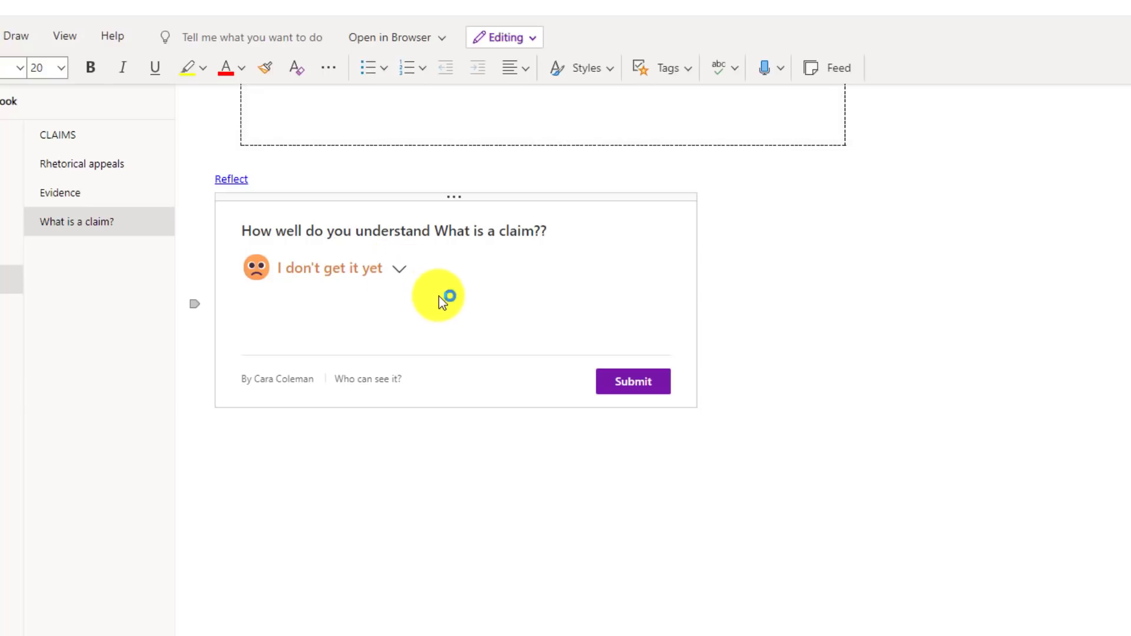
{"action": "left_click", "coordinate": [635, 386]}
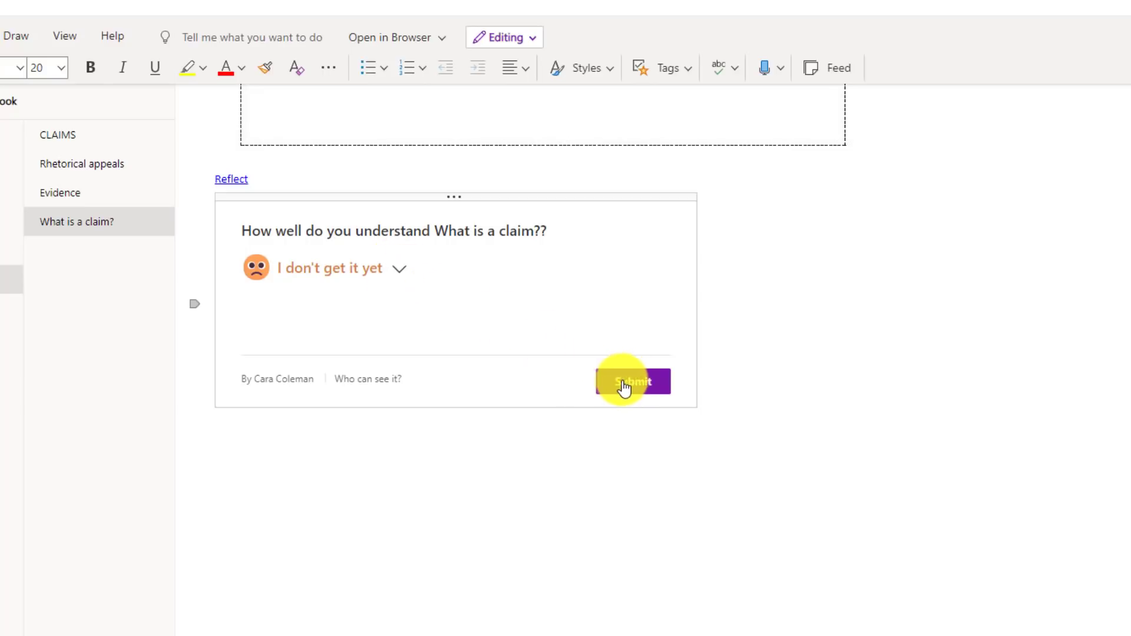
{"action": "mouse_move", "coordinate": [379, 381]}
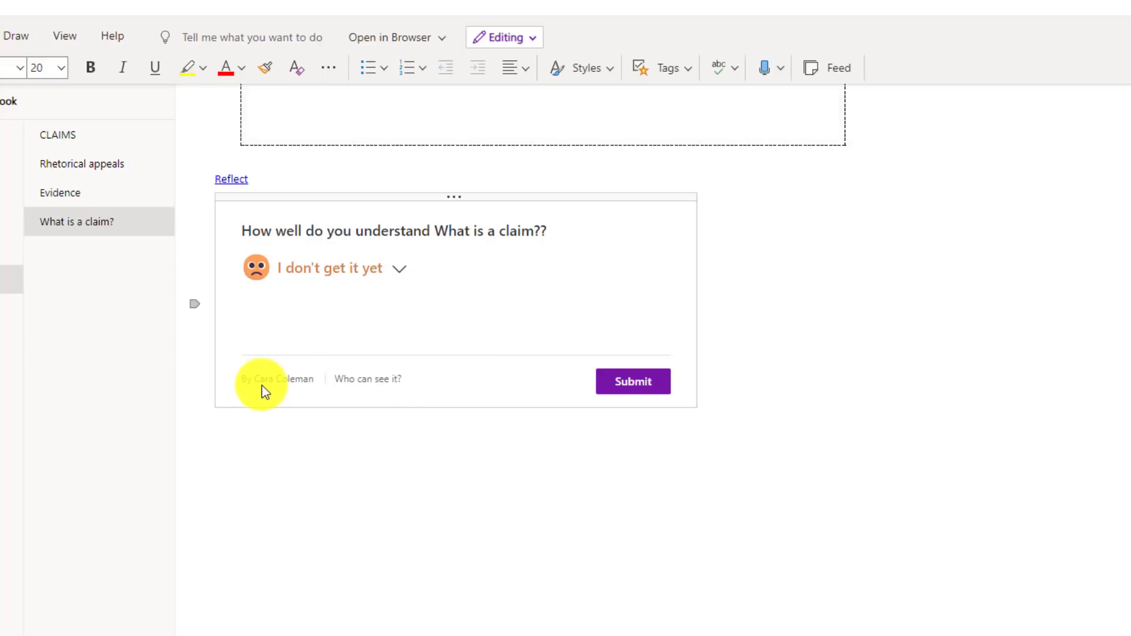
{"action": "left_click", "coordinate": [646, 384]}
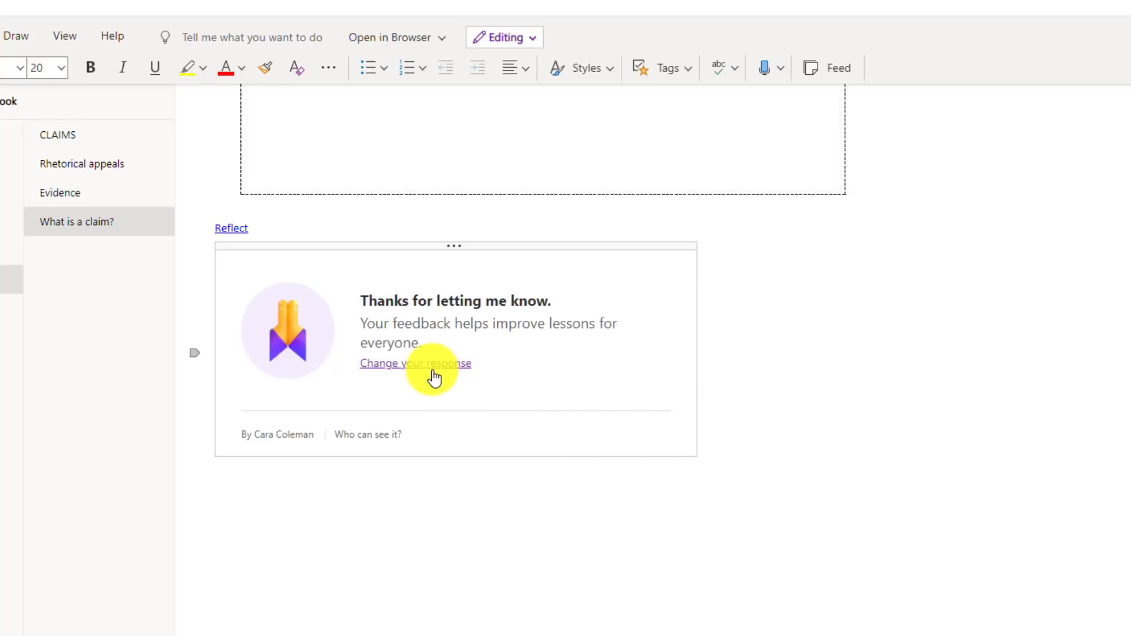
- Change the submitted check-in response to "I'm still learning" and submit it again
{"action": "left_click", "coordinate": [435, 373]}
{"action": "left_click", "coordinate": [380, 323]}
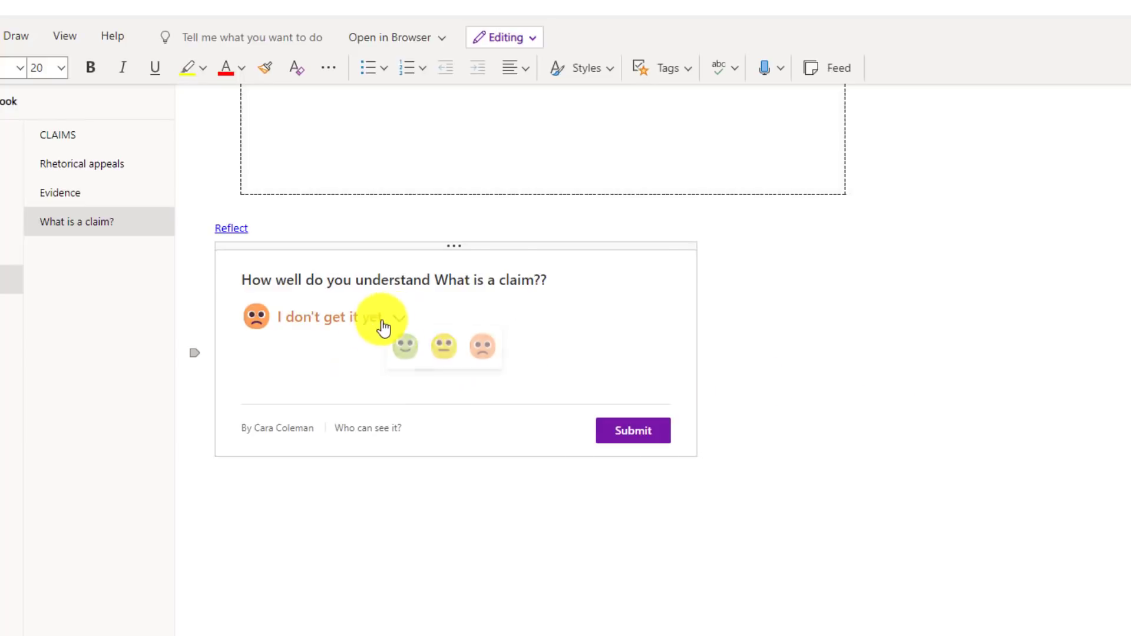
{"action": "left_click", "coordinate": [442, 356]}
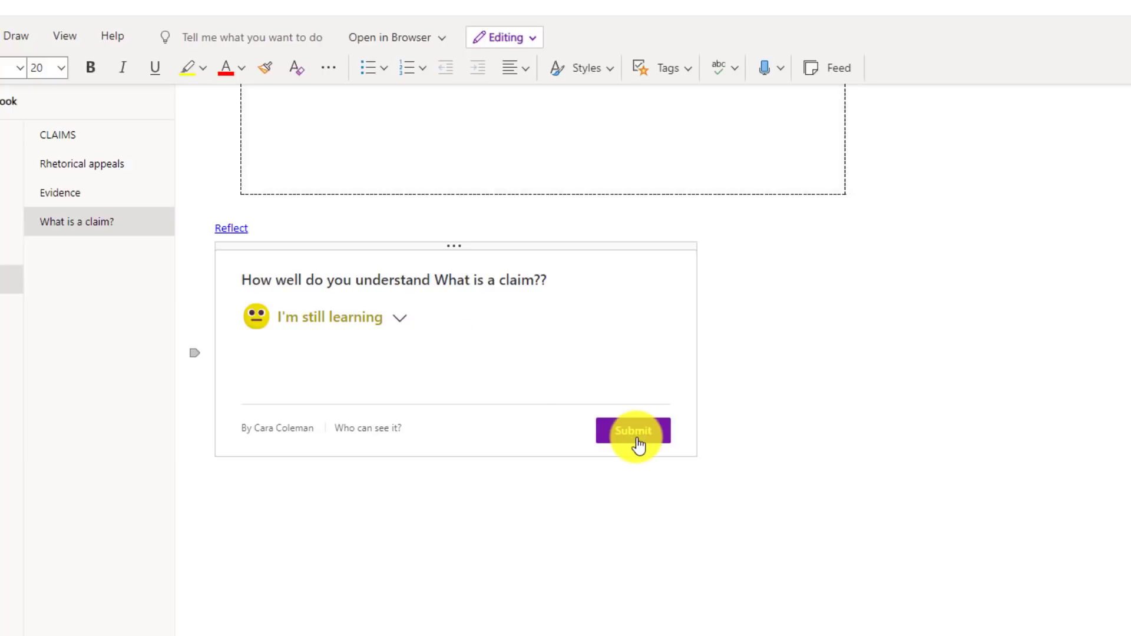
{"action": "left_click", "coordinate": [634, 437]}
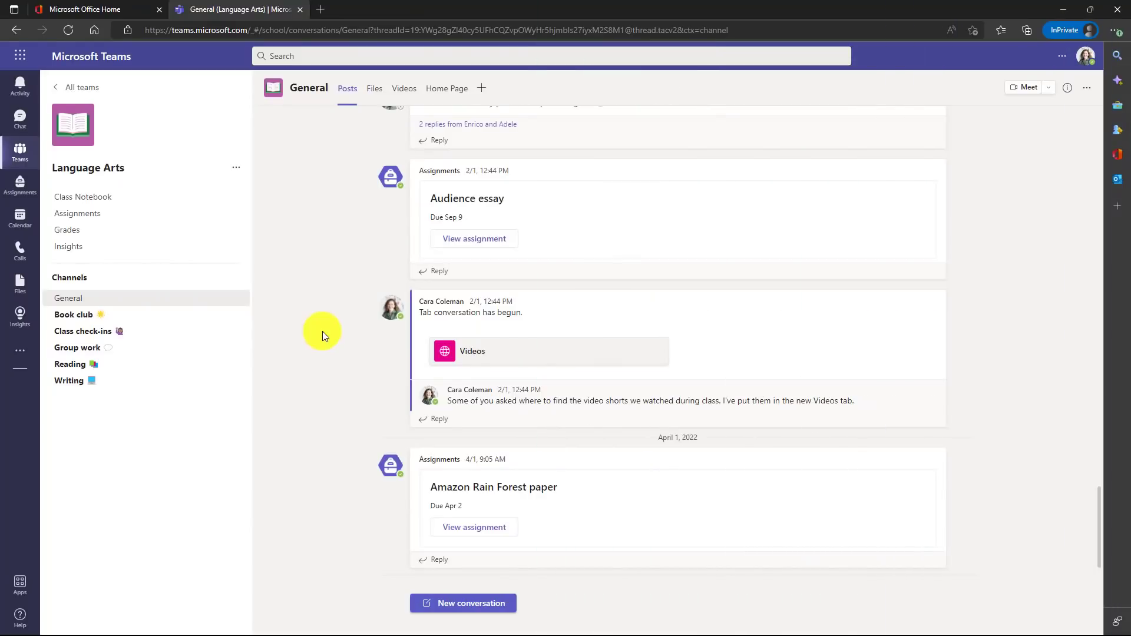
- In the teacher's Language Arts team, open Insights and view the detailed Reflect report for the class
{"action": "left_click", "coordinate": [70, 246]}
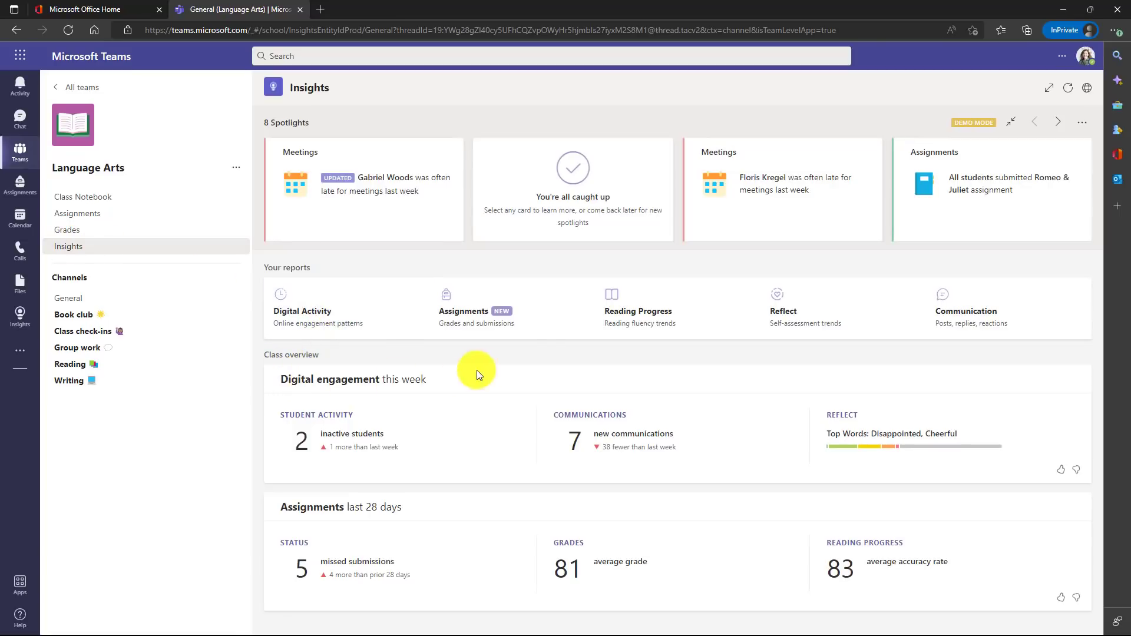
{"action": "left_click", "coordinate": [855, 419]}
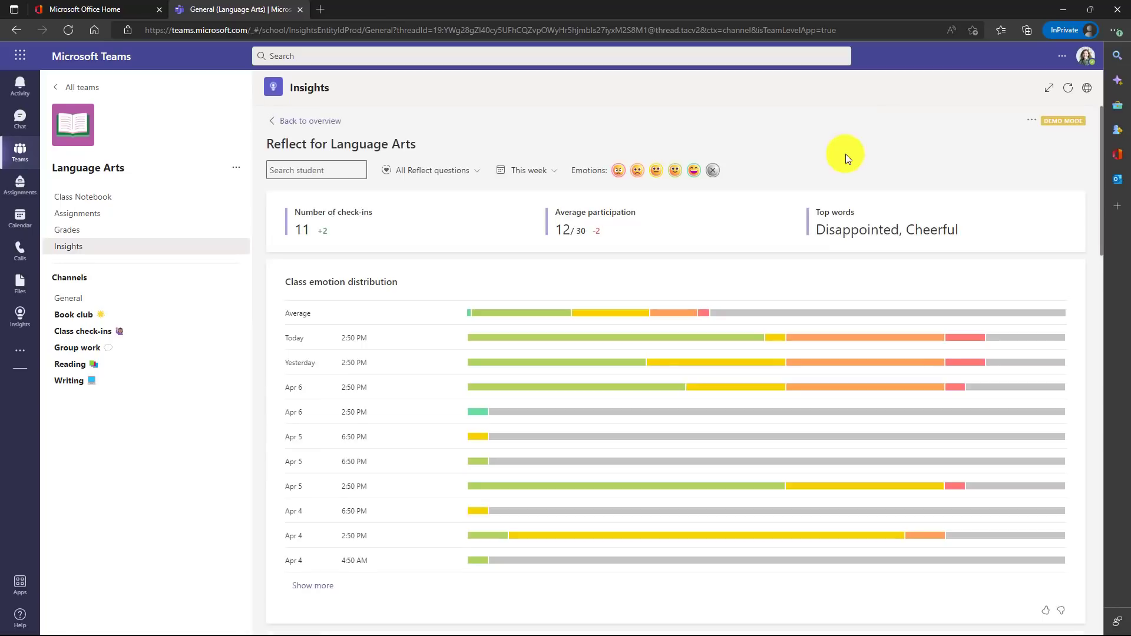
- Examine the Reflect report's class emotion distribution, most common words, and per-student participation and word list
{"action": "scroll", "coordinate": [768, 280], "scroll_direction": "down", "scroll_amount": 1}
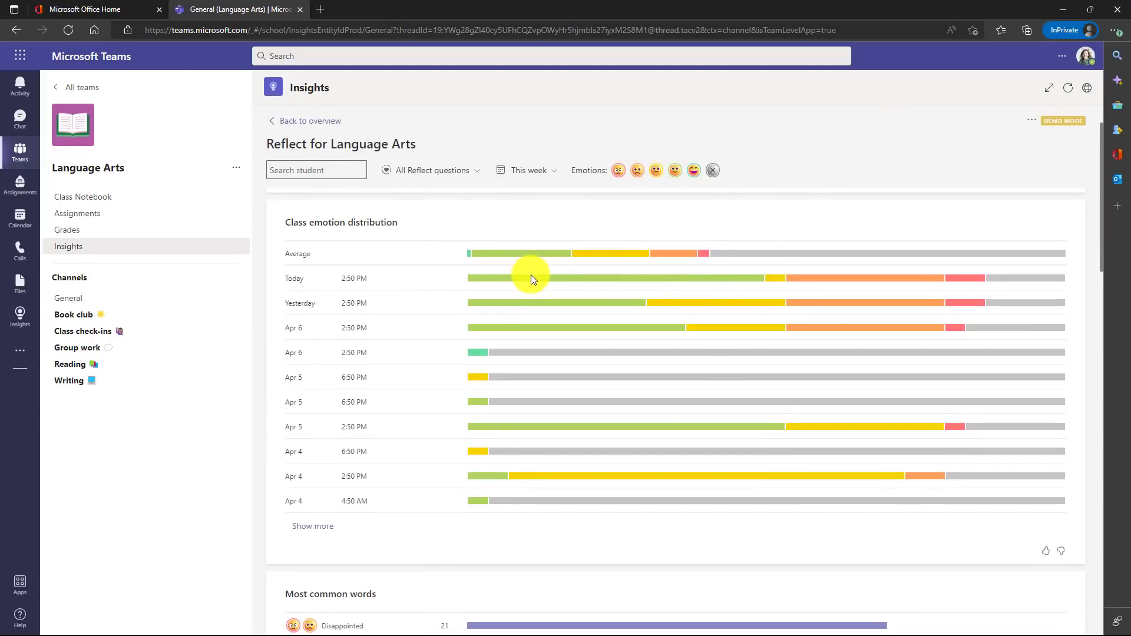
{"action": "mouse_move", "coordinate": [538, 279]}
{"action": "scroll", "coordinate": [645, 350], "scroll_direction": "down", "scroll_amount": 5}
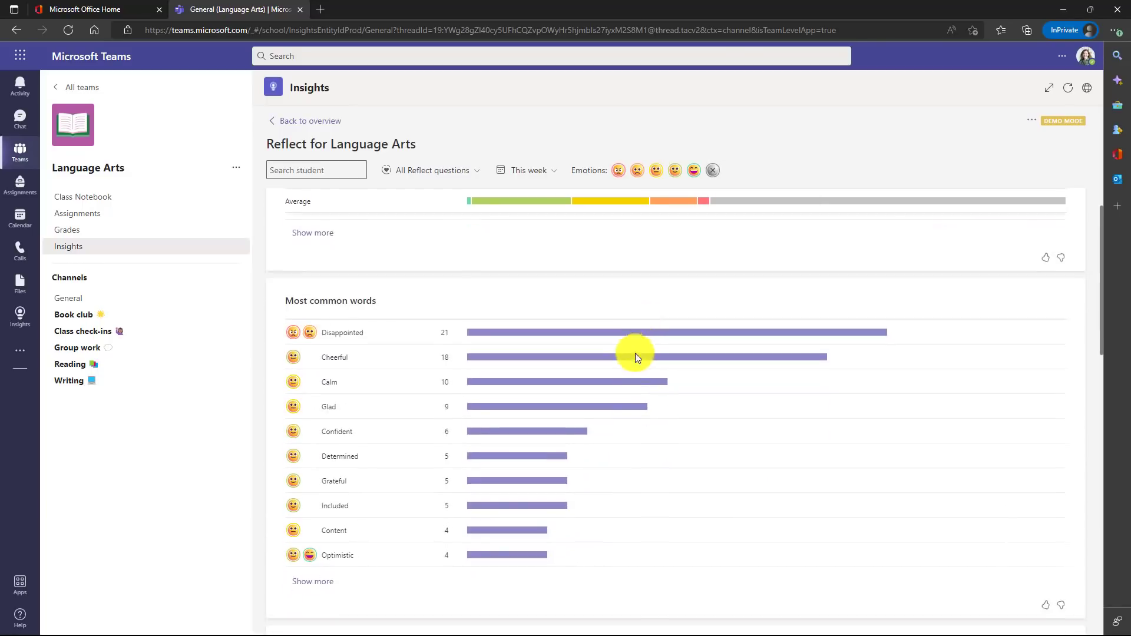
{"action": "scroll", "coordinate": [453, 334], "scroll_direction": "down", "scroll_amount": 6}
{"action": "scroll", "coordinate": [452, 334], "scroll_direction": "down", "scroll_amount": 6}
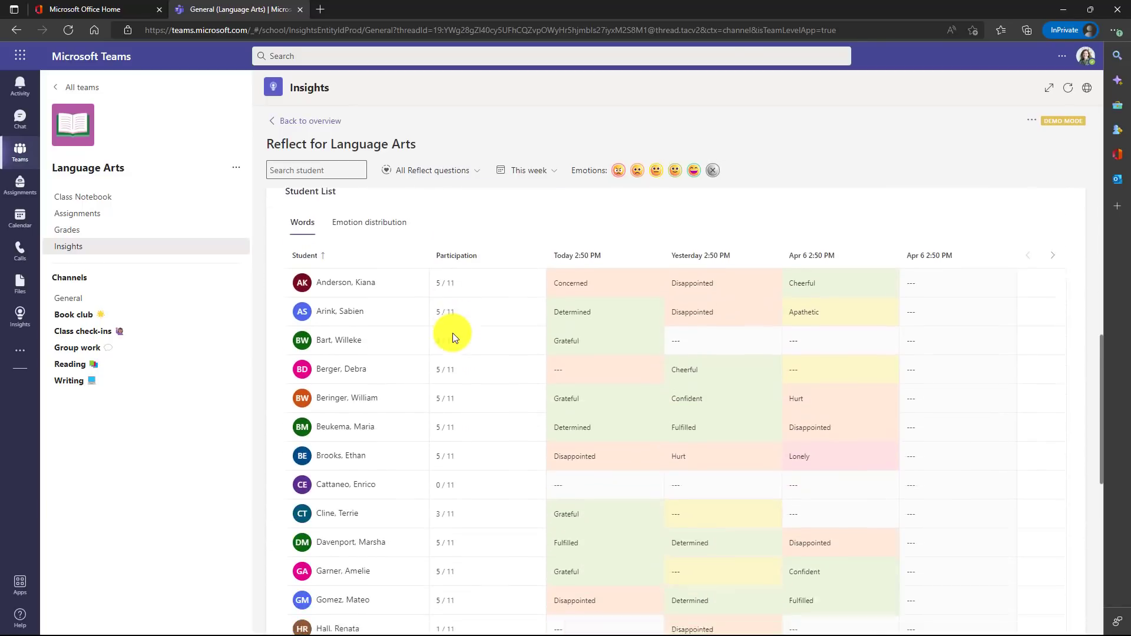
{"action": "scroll", "coordinate": [453, 333], "scroll_direction": "up", "scroll_amount": 15}
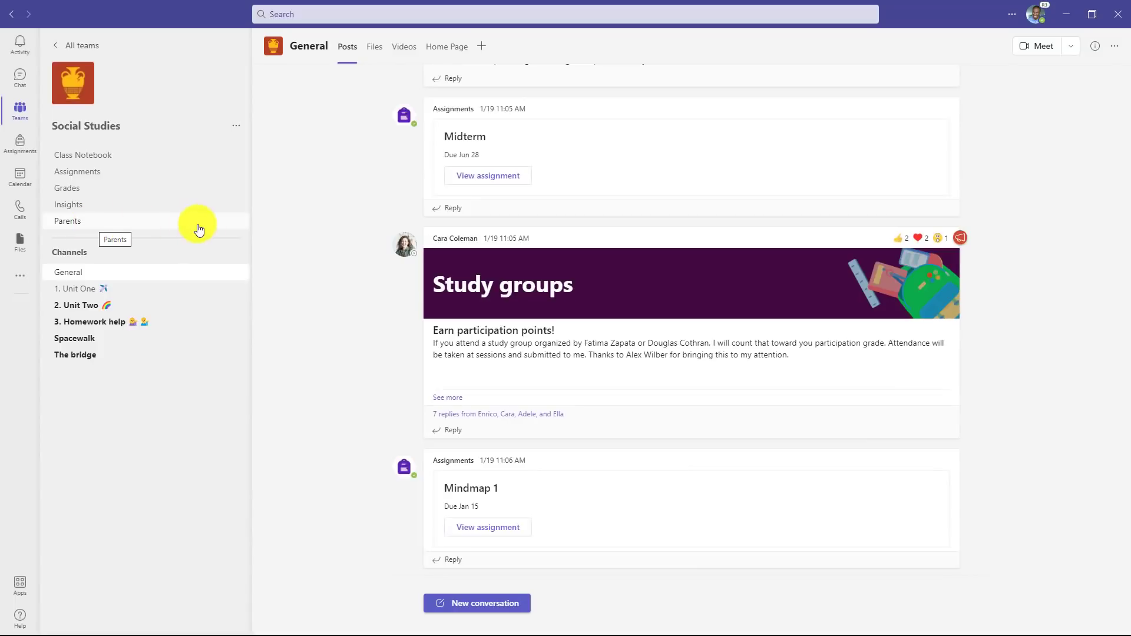
- Open the Parents list in the Social Studies team and start a chat with the two guardians of a student further down the list
{"action": "left_click", "coordinate": [106, 224]}
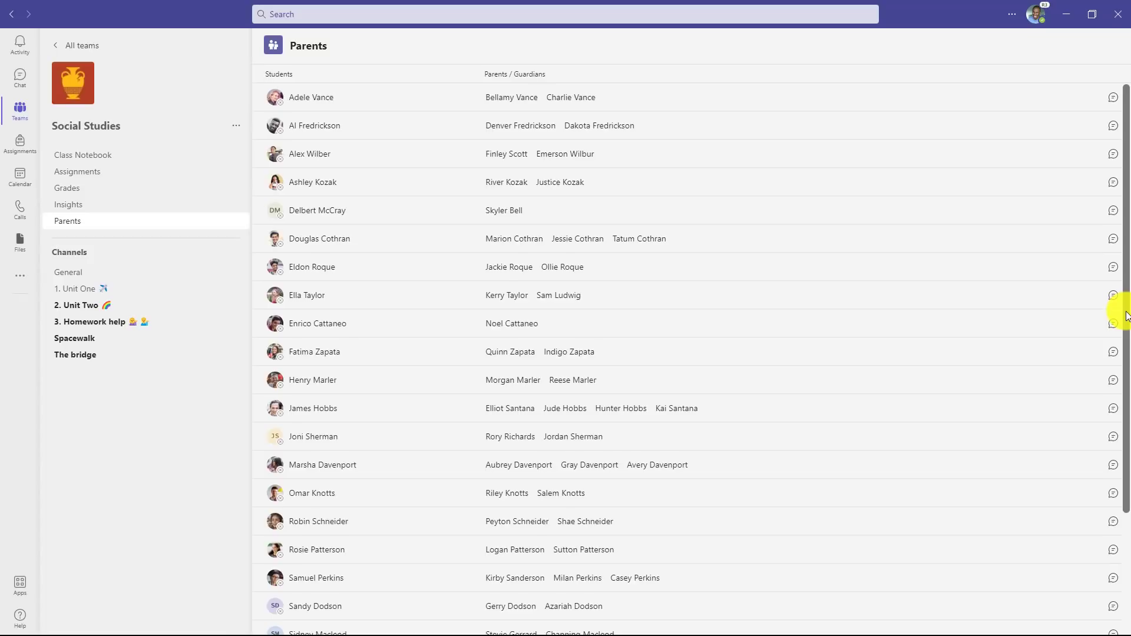
{"action": "scroll", "coordinate": [963, 353], "scroll_direction": "down", "scroll_amount": 3}
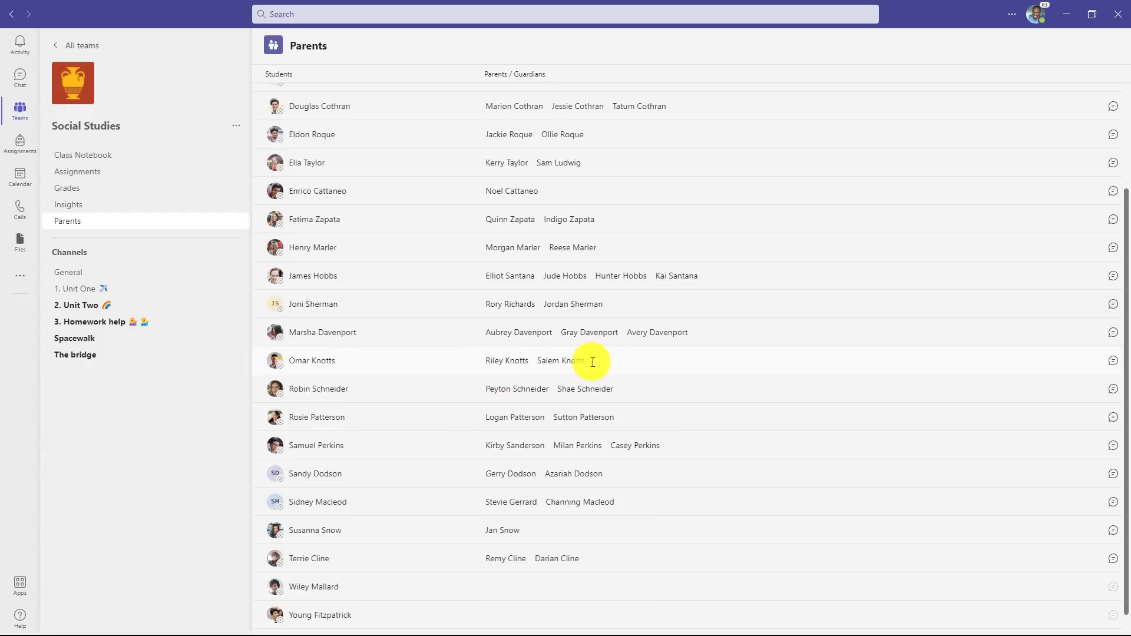
{"action": "left_click", "coordinate": [1113, 361]}
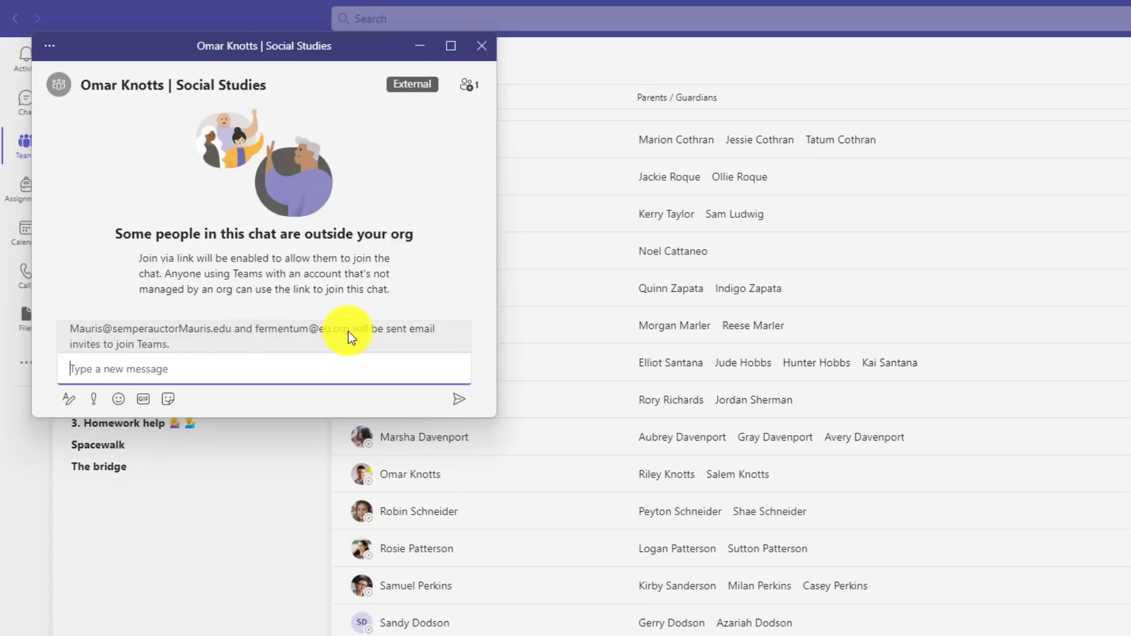
- Send the guardians a message following up on their curriculum night questions about this semester's topics, ending "Happy to discuss more.", and dismiss the chat window
{"action": "left_click", "coordinate": [402, 353]}
{"action": "type", "text": "Hi there - this is Omar's teacher for Social Studies. I wanted to follow up on some of the questions you had on curriculum night about some of the topics that we will be covering this semester. Happy to discuss more."}
{"action": "mouse_move", "coordinate": [420, 84]}
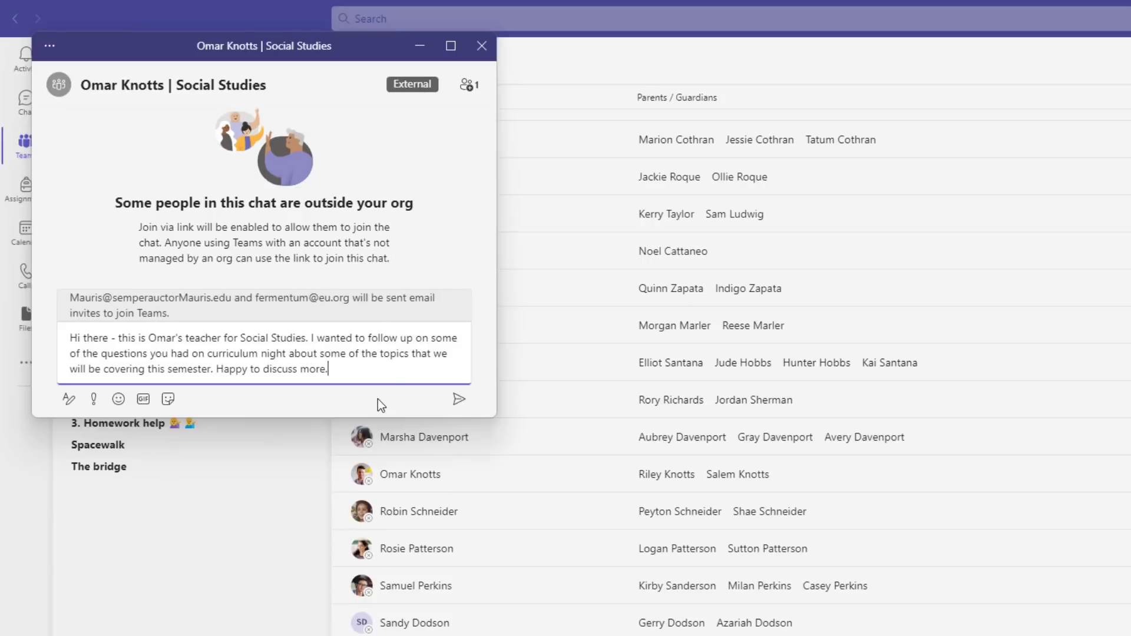
{"action": "left_click", "coordinate": [461, 405]}
{"action": "mouse_move", "coordinate": [346, 207]}
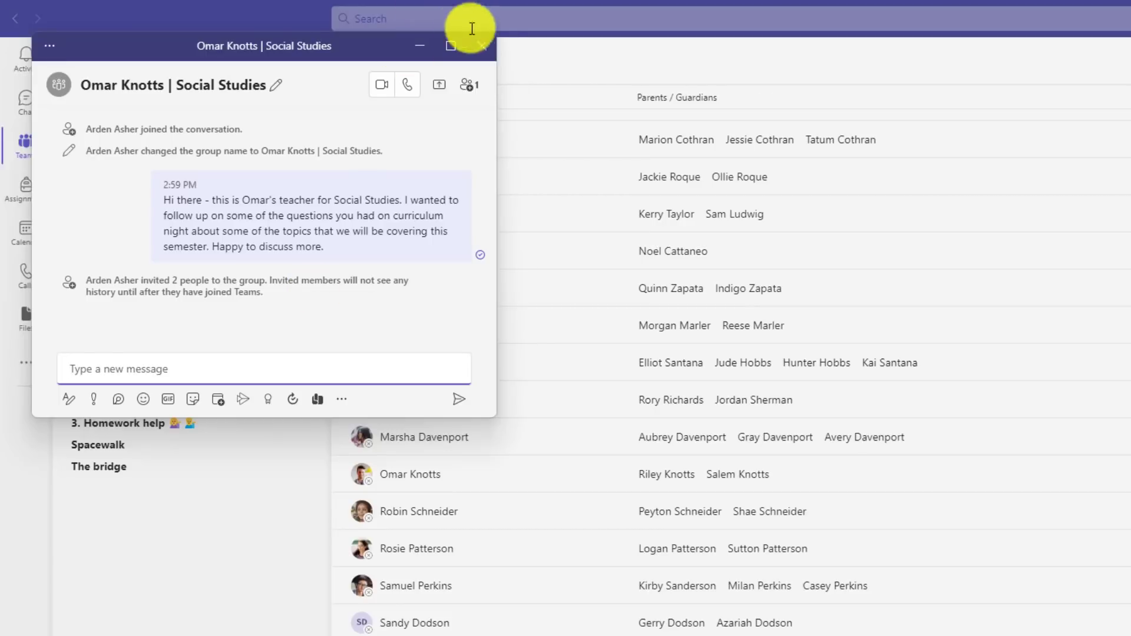
{"action": "left_click", "coordinate": [415, 45]}
{"action": "scroll", "coordinate": [508, 291], "scroll_direction": "up", "scroll_amount": 3}
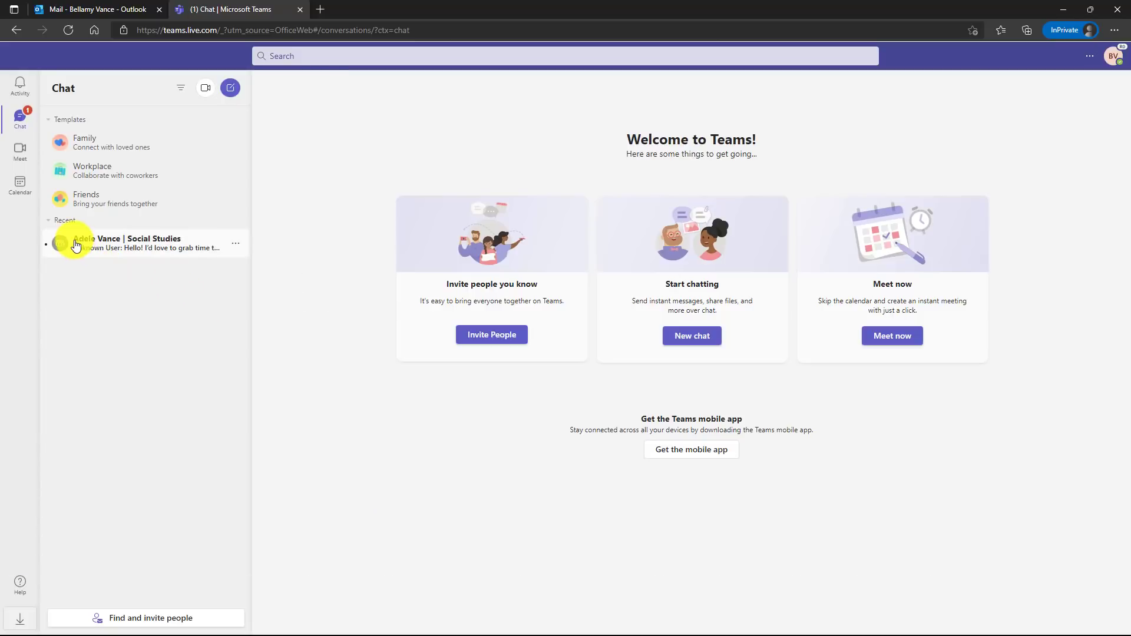
- In the parent's Teams account, open the unread Social Studies chat and view the profile card of the unknown user who sent the invitation
{"action": "left_click", "coordinate": [149, 243]}
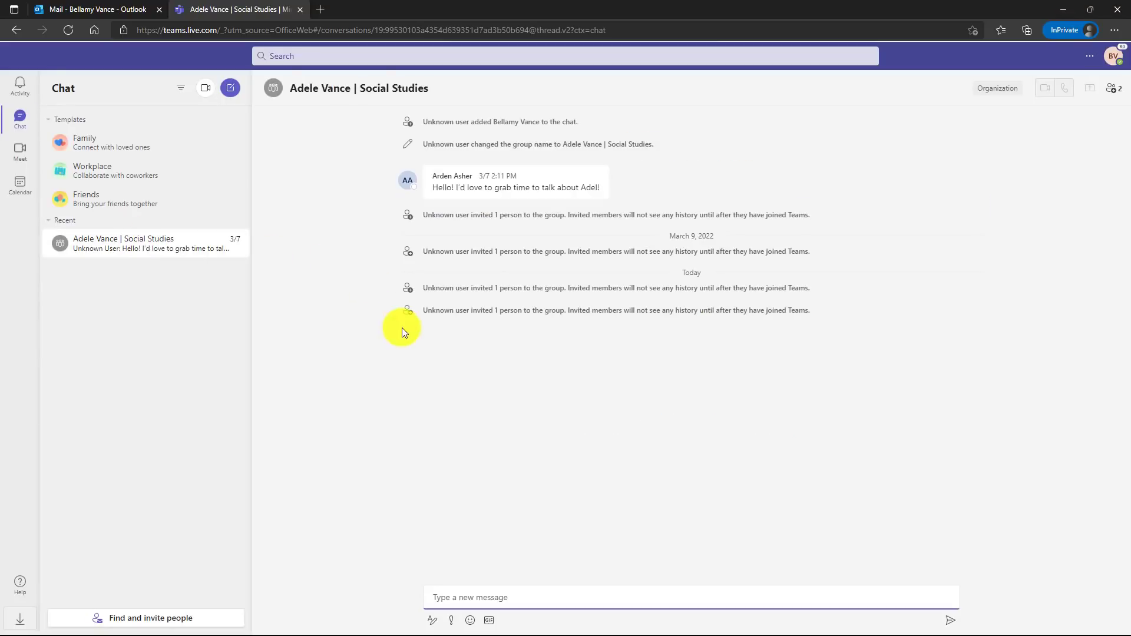
{"action": "left_click", "coordinate": [444, 214]}
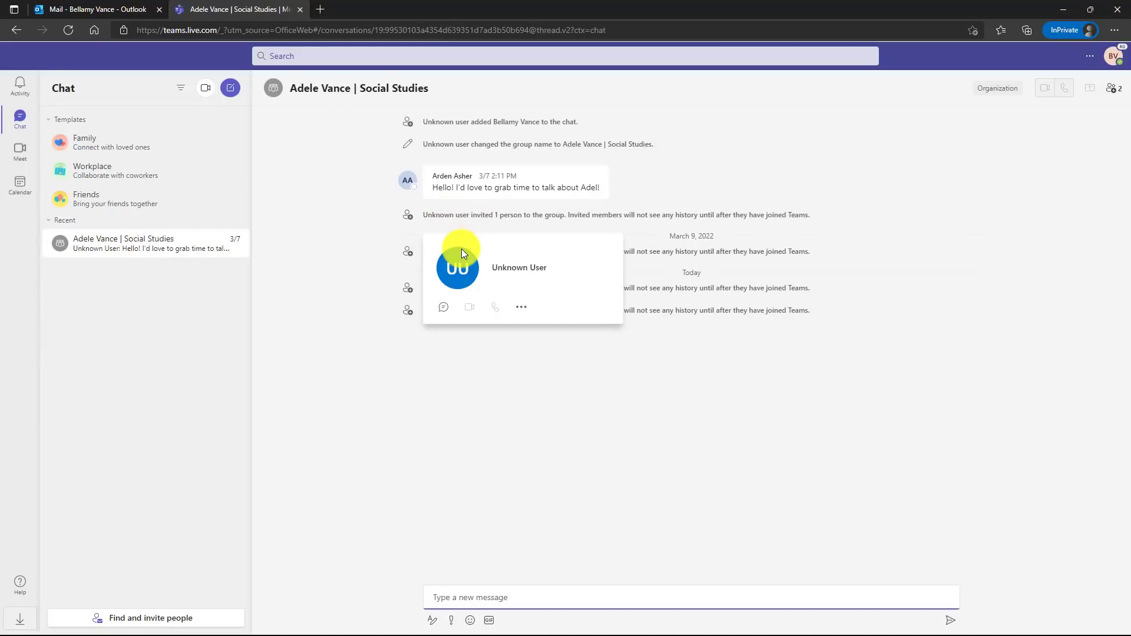
{"action": "left_click", "coordinate": [330, 456]}
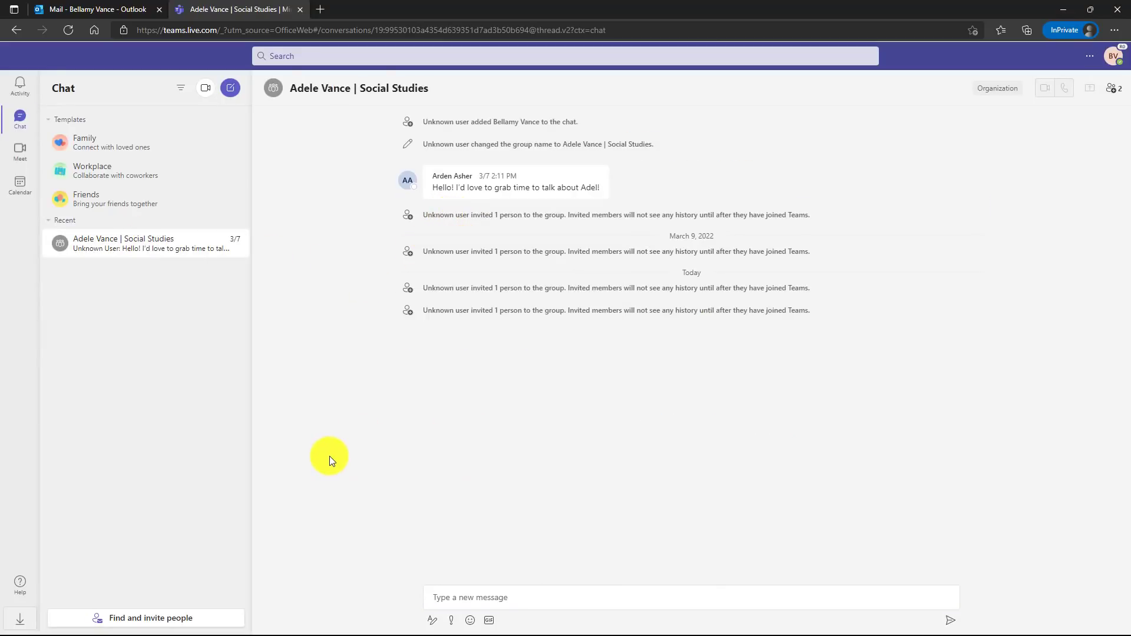
- Reply to the teacher with "Sure, how does next Tuesday at 4:30pm sound?"
{"action": "left_click", "coordinate": [485, 597]}
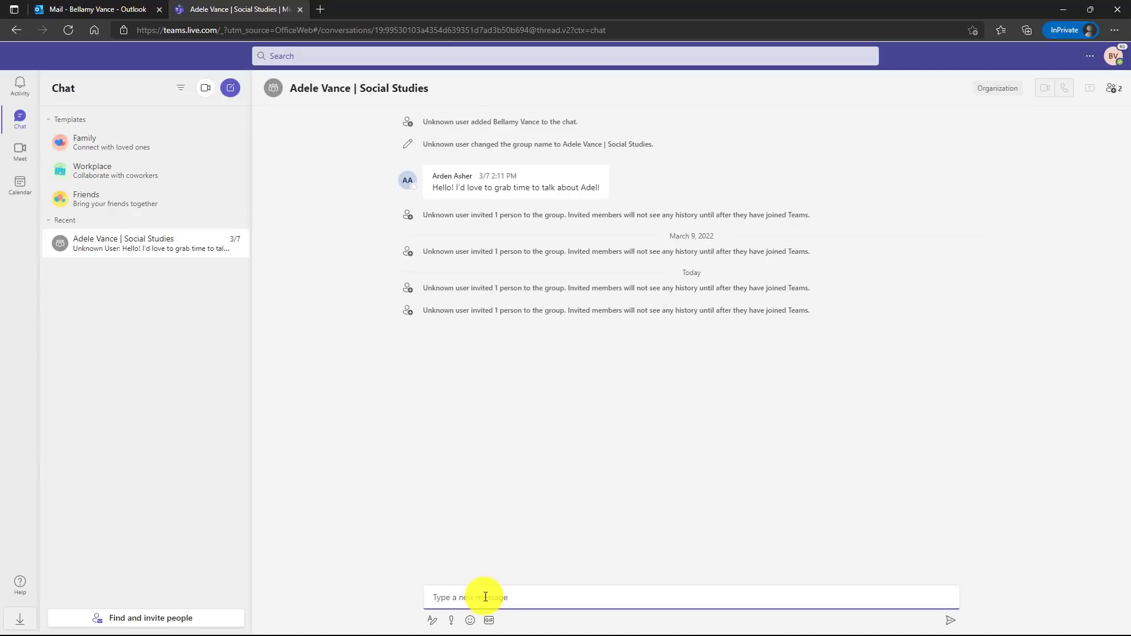
{"action": "type", "text": "Sure, how does next Tuesday at 4:30pm sound?"}
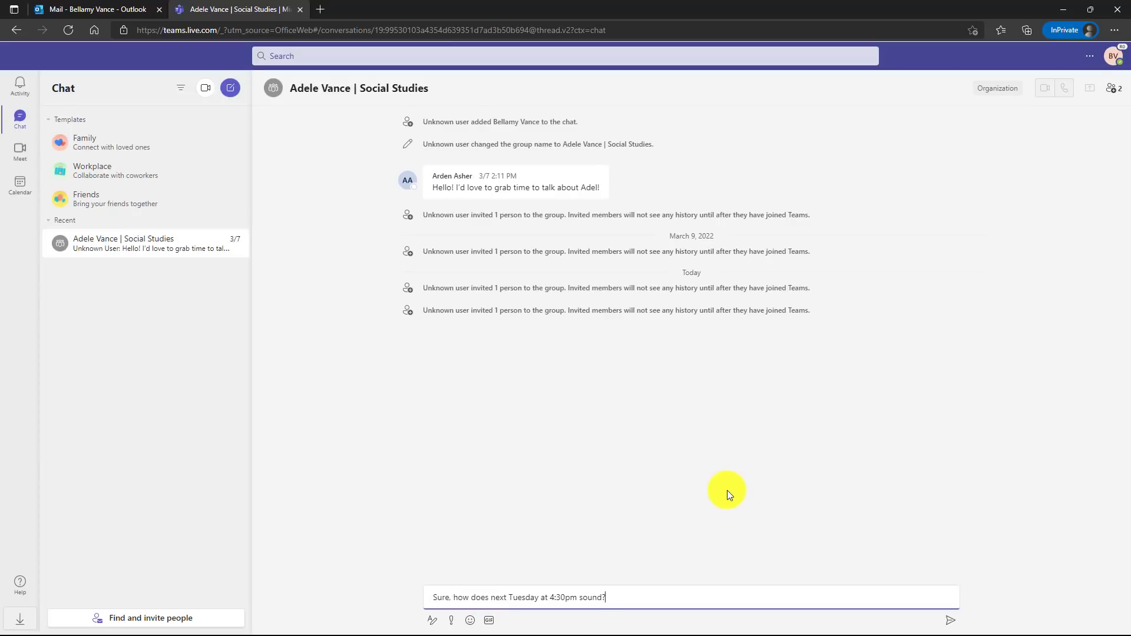
{"action": "left_click", "coordinate": [950, 620]}
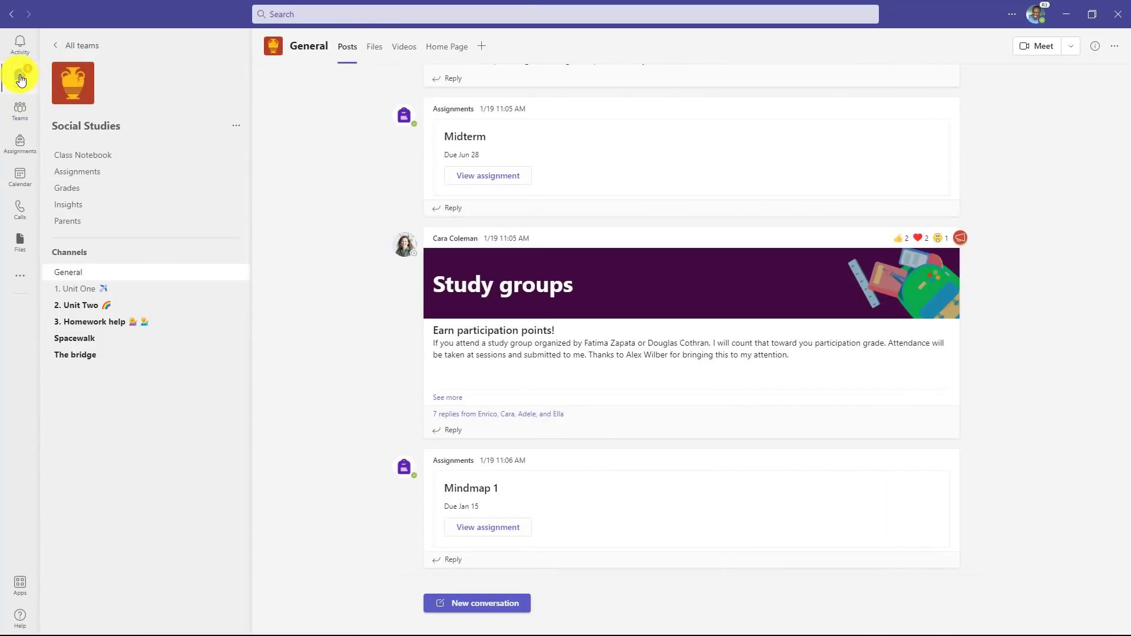
- In the teacher's Teams account, go to the parent's reply in the Social Studies chat and answer "Sounds good! See you then!"
{"action": "left_click", "coordinate": [20, 77]}
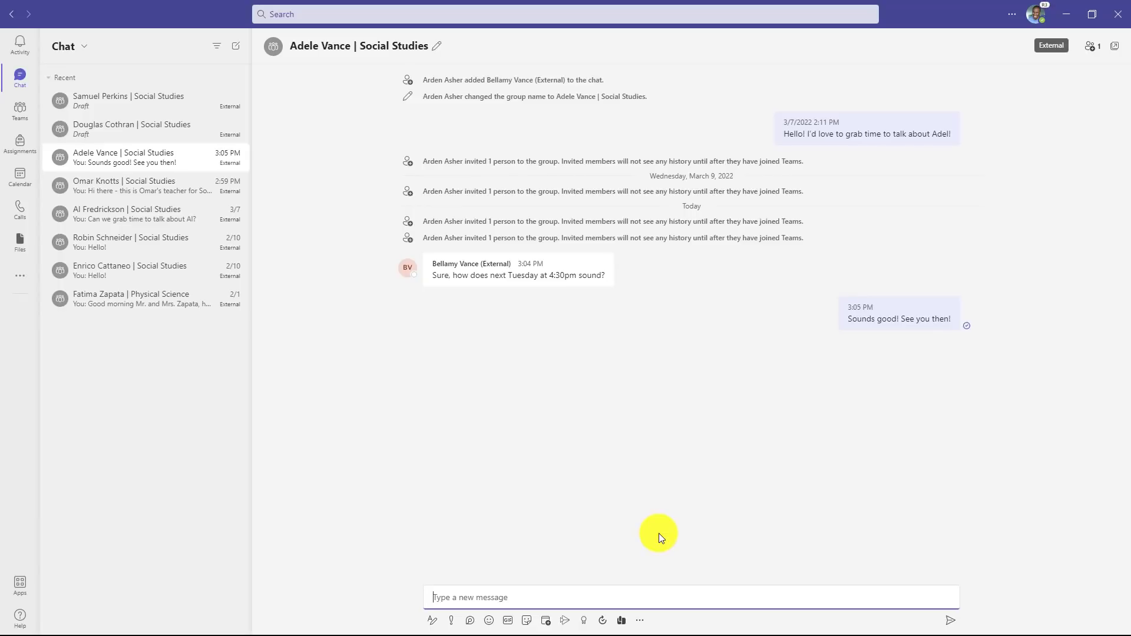
- Return to the Social Studies team's Parents list and start a new chat with the guardians of the student who has four listed
{"action": "left_click", "coordinate": [19, 108]}
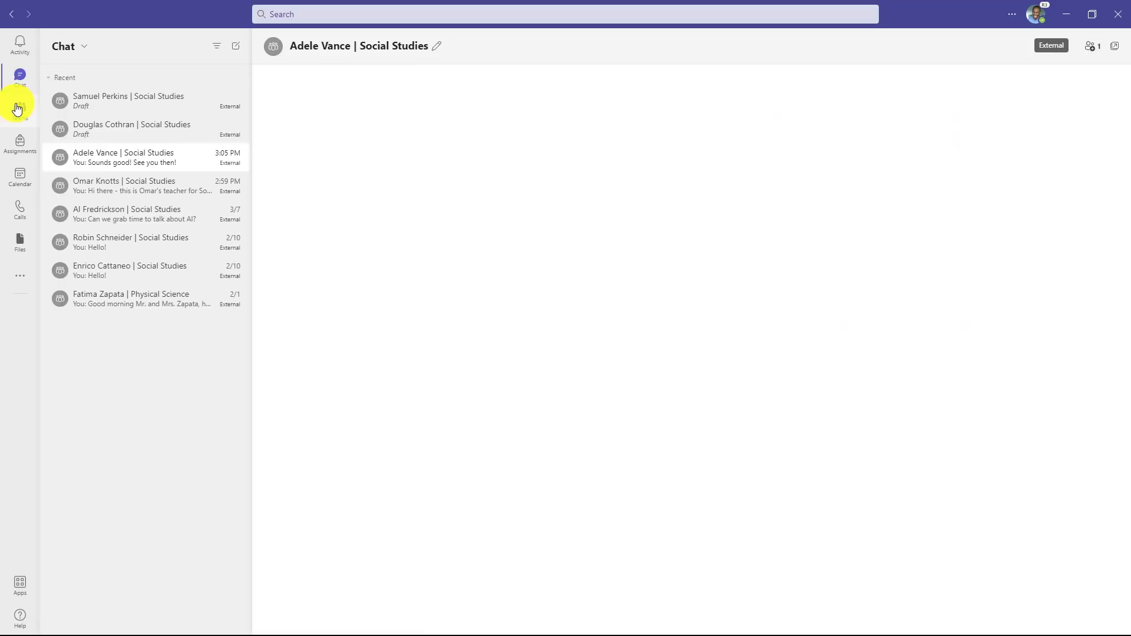
{"action": "left_click", "coordinate": [118, 222]}
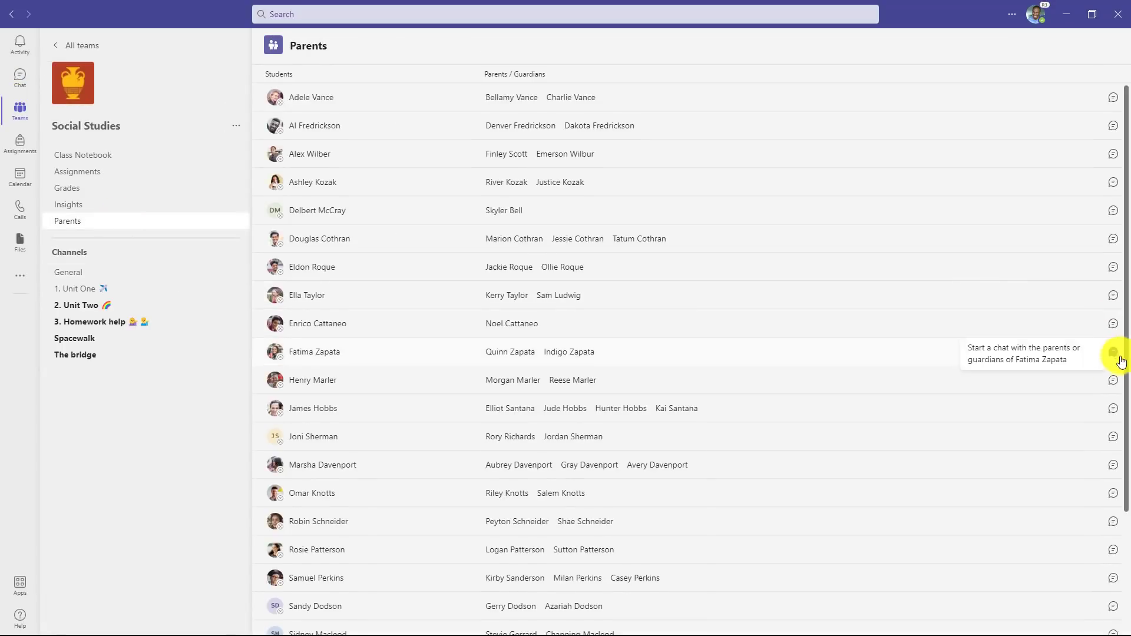
{"action": "left_click", "coordinate": [1113, 409]}
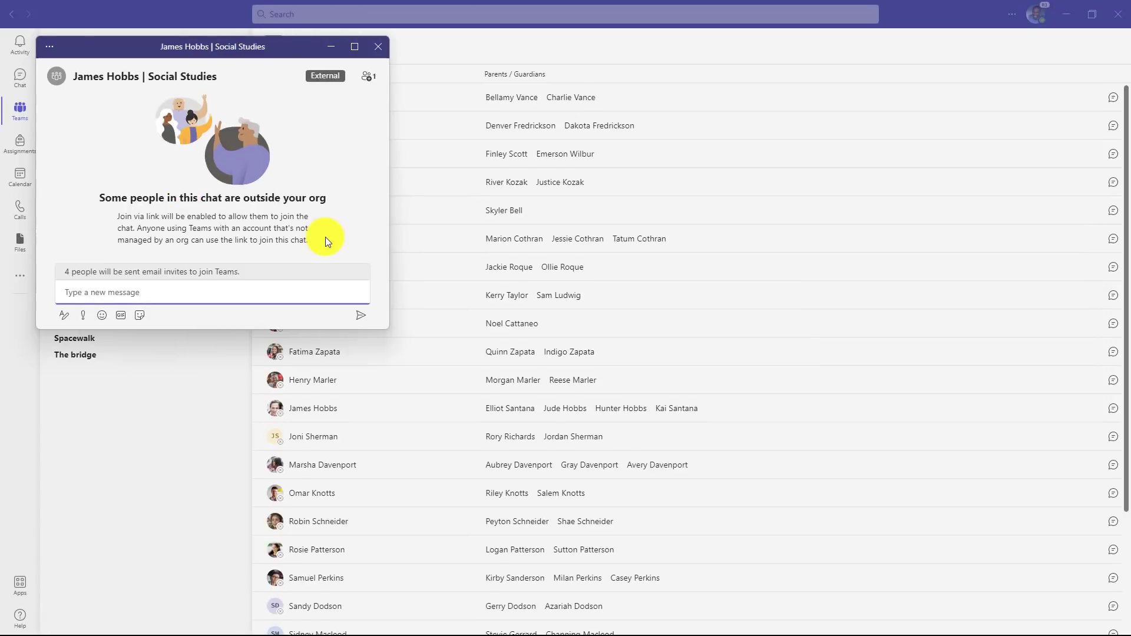